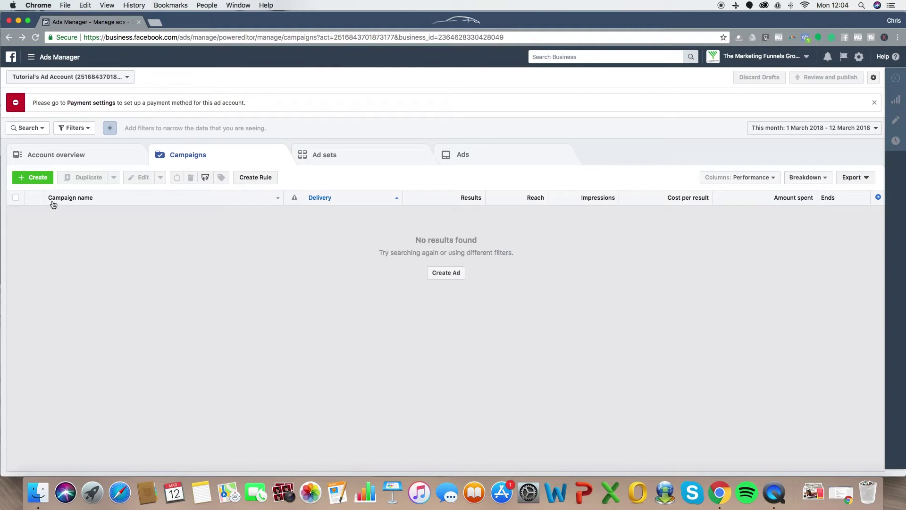
Step: Start a new campaign with Conversions as its marketing objective
click(42, 183)
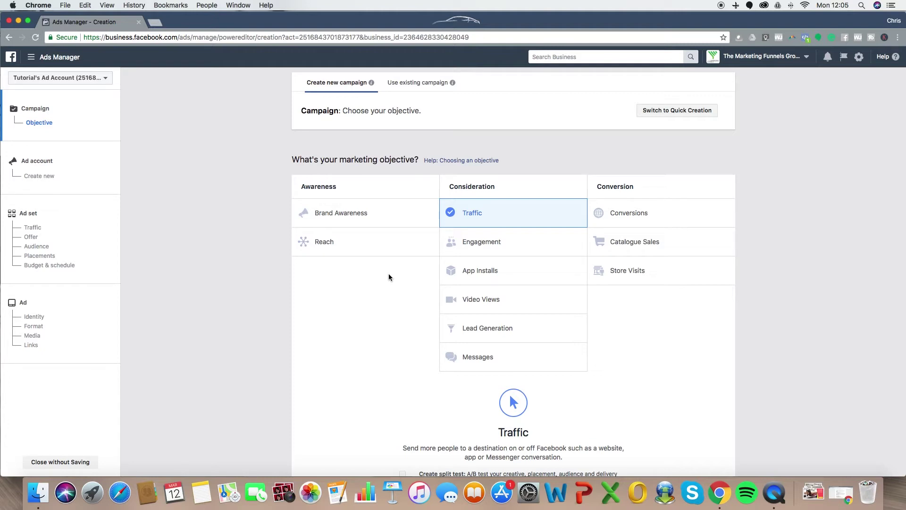
click(673, 212)
scroll(682, 237, up, 5)
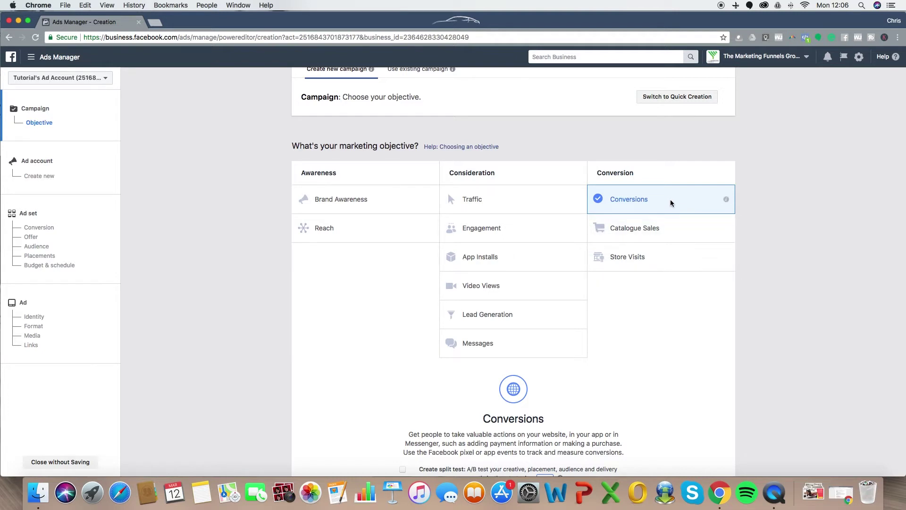
scroll(671, 203, down, 5)
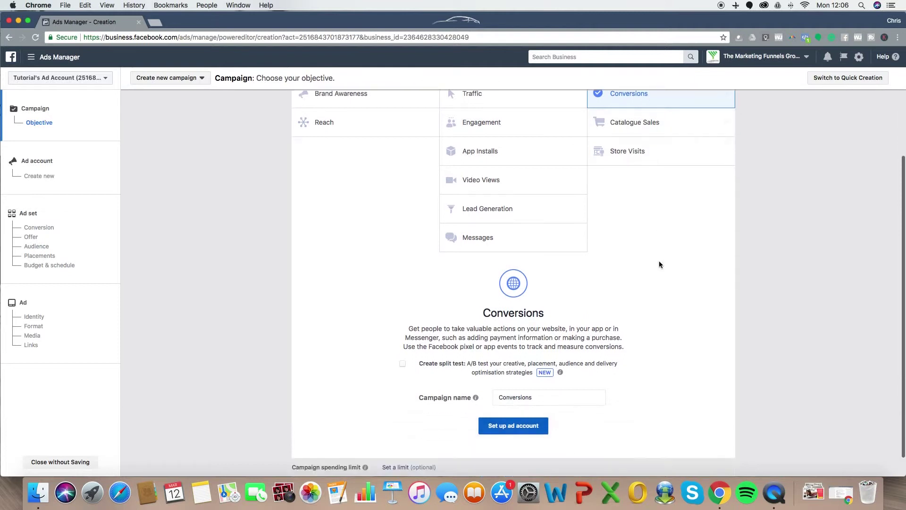
scroll(660, 264, down, 1)
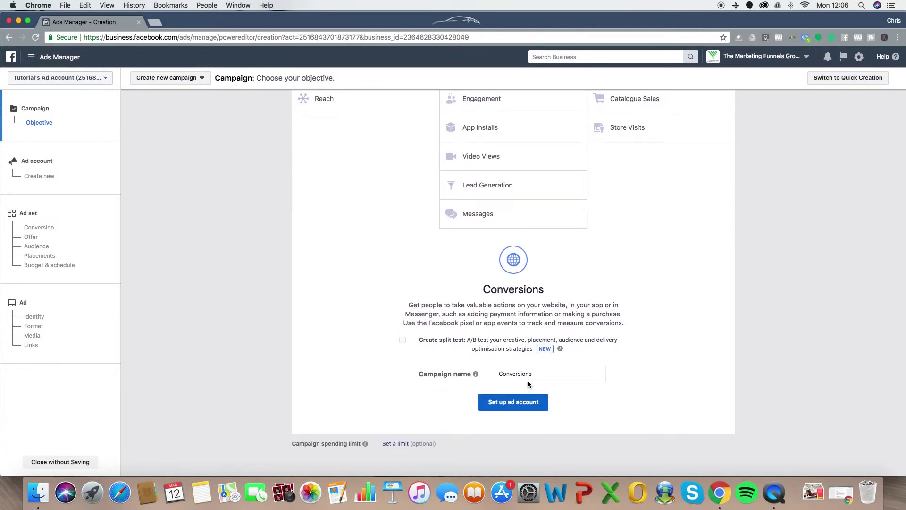
Step: Name the campaign "FReee Lead Magnet TEST" and proceed to the ad account setup
drag(535, 376, 494, 372)
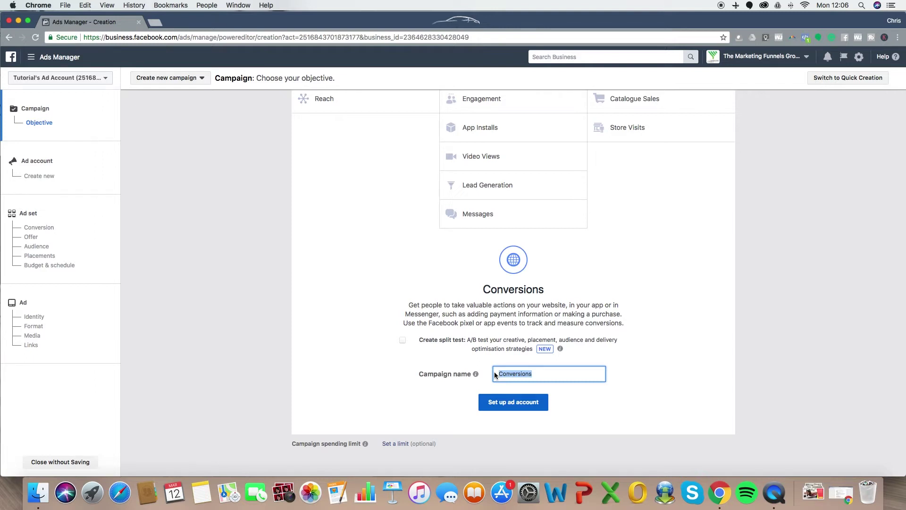
text(Of)
key(BackSpace)
key(BackSpace)
text(FReee Lead Magnet TEST)
click(509, 405)
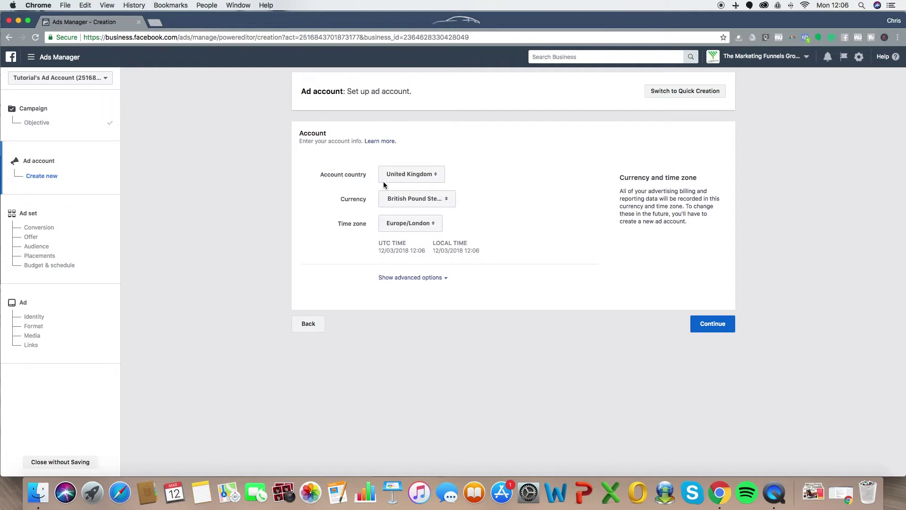
Step: Accept the ad account's country, currency and time zone settings and name the new ad set "Women in Guildford"
click(713, 325)
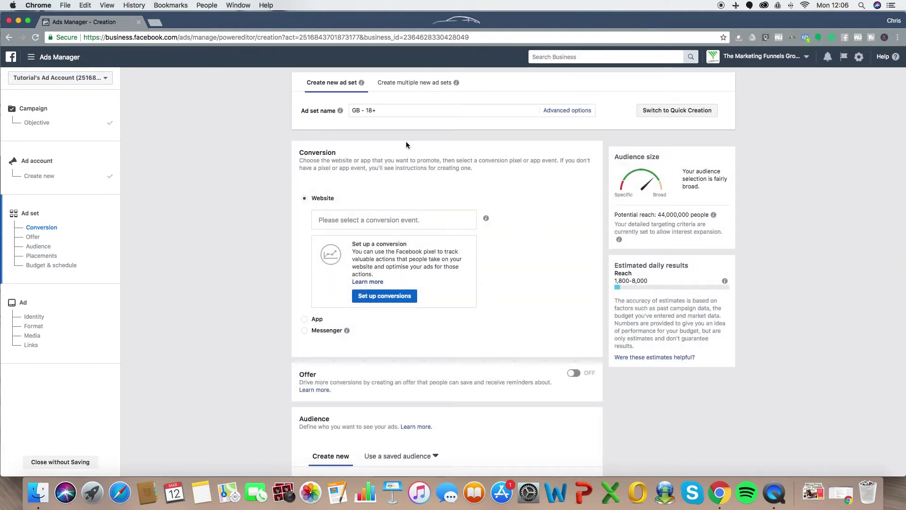
triple_click(354, 111)
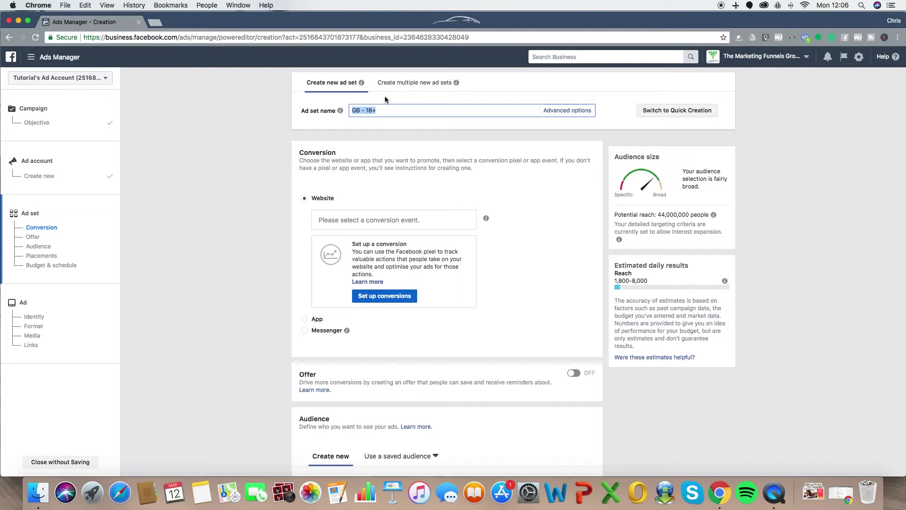
text(Women in Guildford)
Step: Set Lead as the website conversion event for the ad set
scroll(531, 206, down, 1)
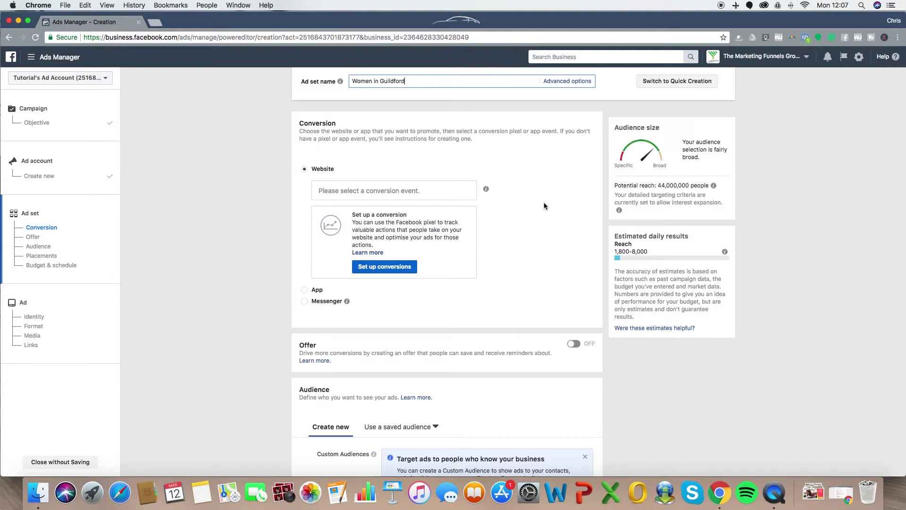
scroll(545, 211, down, 1)
scroll(545, 211, up, 2)
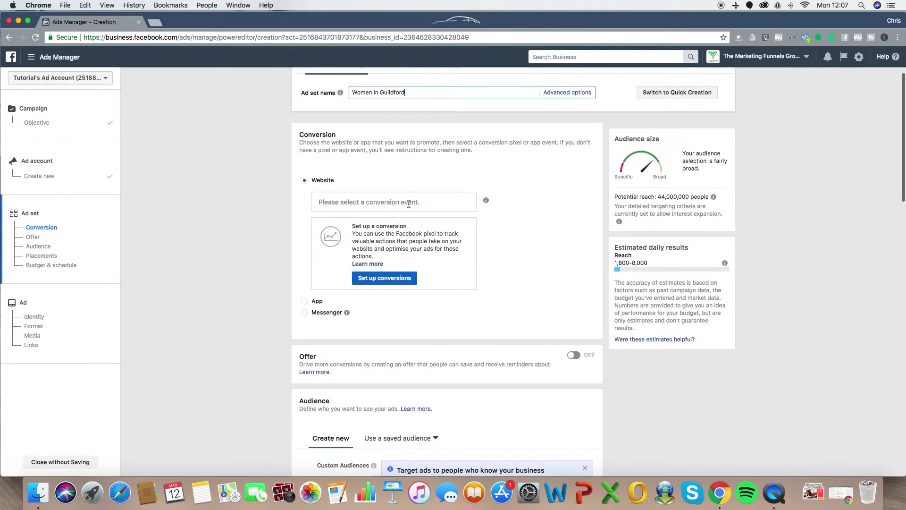
click(407, 202)
click(424, 175)
click(409, 202)
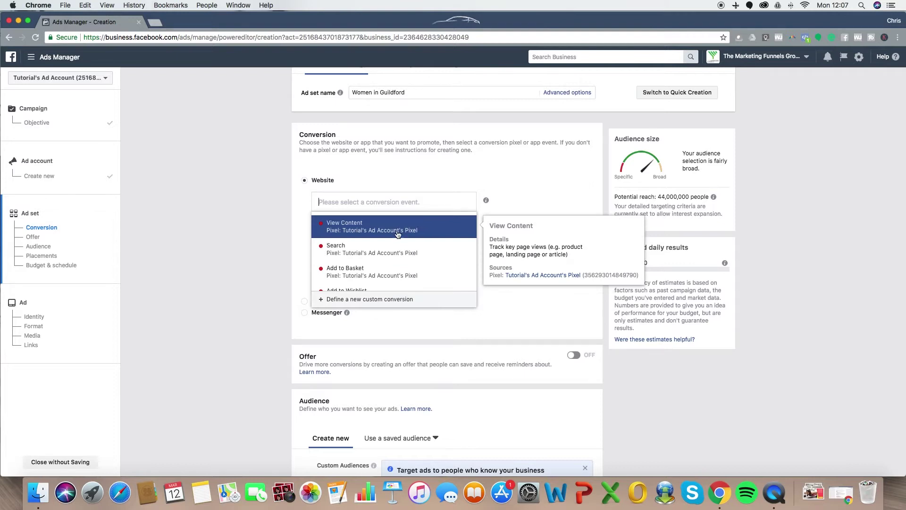
scroll(398, 234, down, 4)
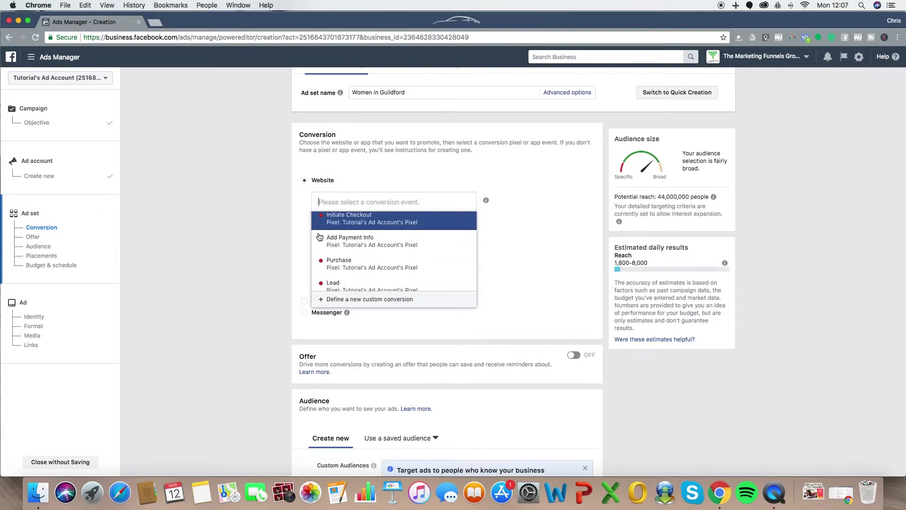
scroll(386, 238, down, 2)
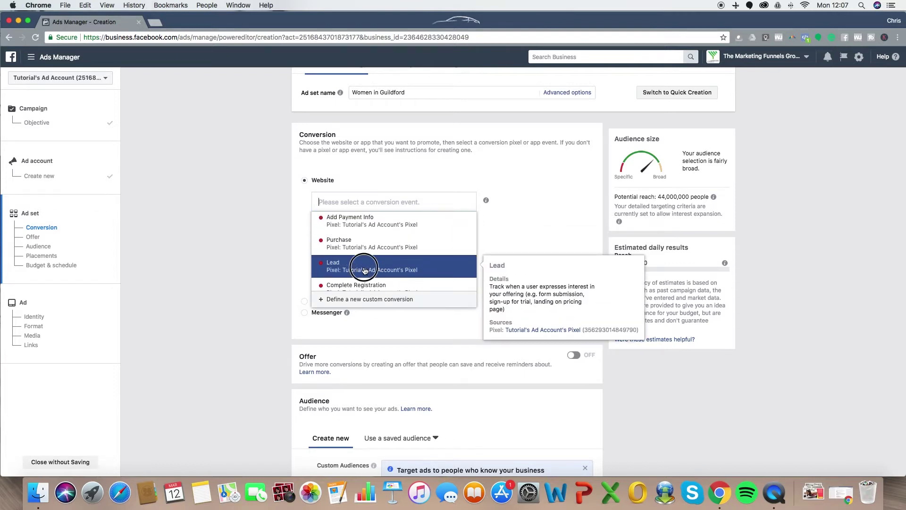
click(365, 267)
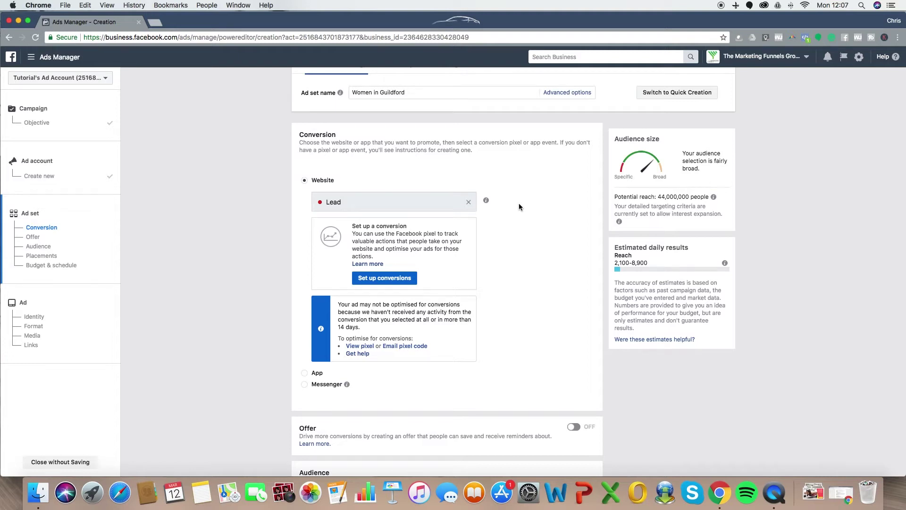
Step: Try Messenger as the conversion location, return to Website and select the website conversion event again
scroll(518, 185, down, 2)
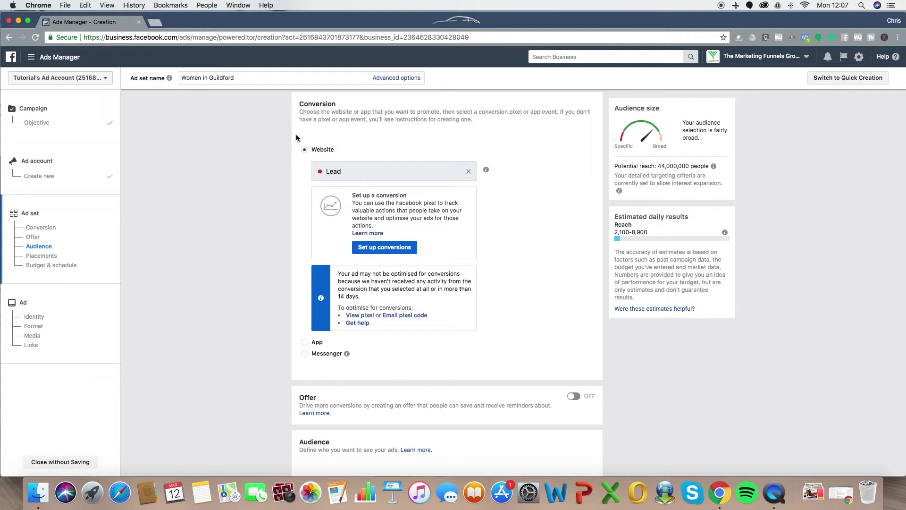
click(313, 355)
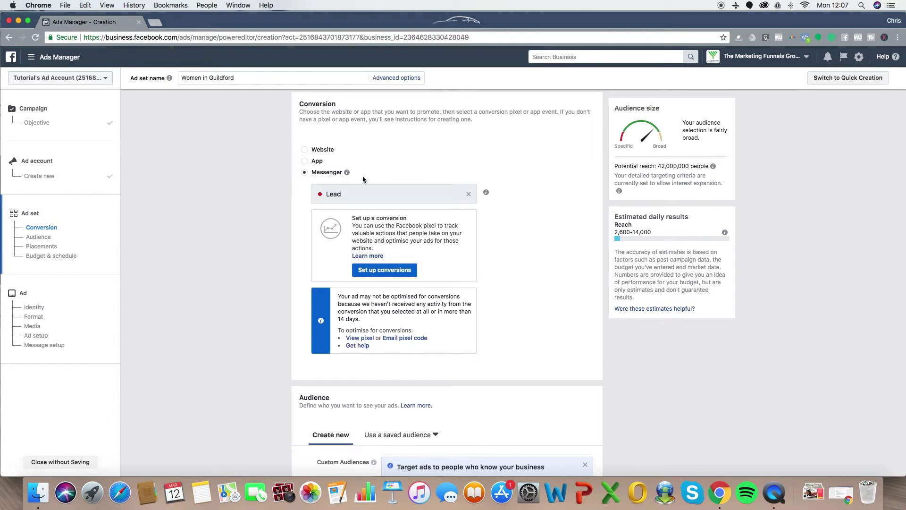
click(304, 149)
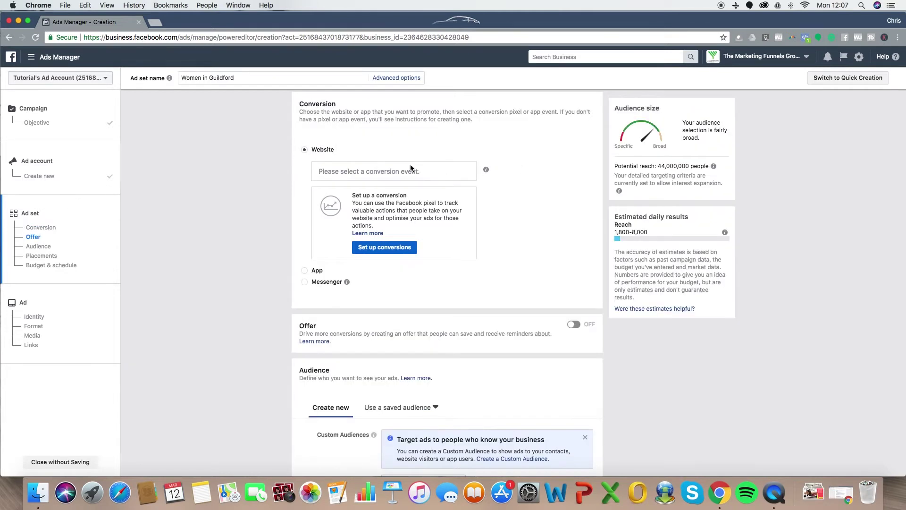
click(388, 170)
scroll(396, 203, down, 5)
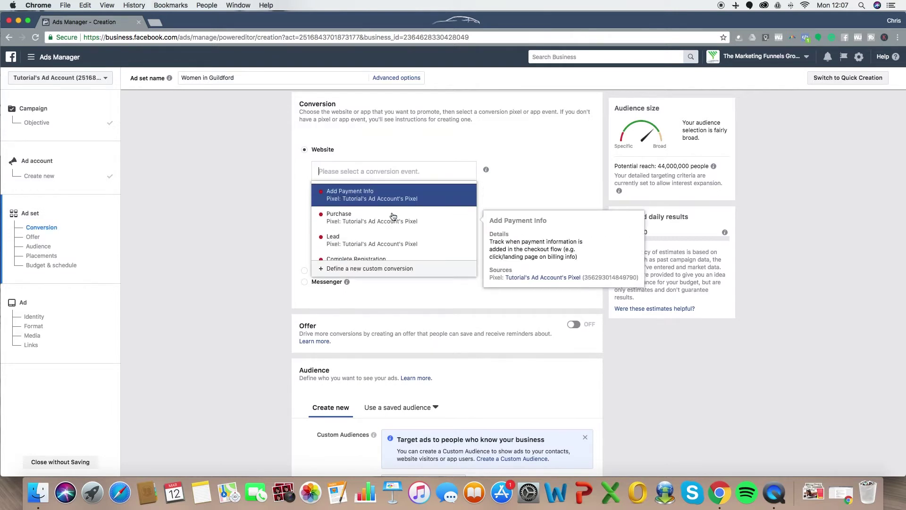
click(381, 222)
Step: Apply the saved audience "Women Baby Last 12 Months" to the ad set
scroll(513, 234, down, 6)
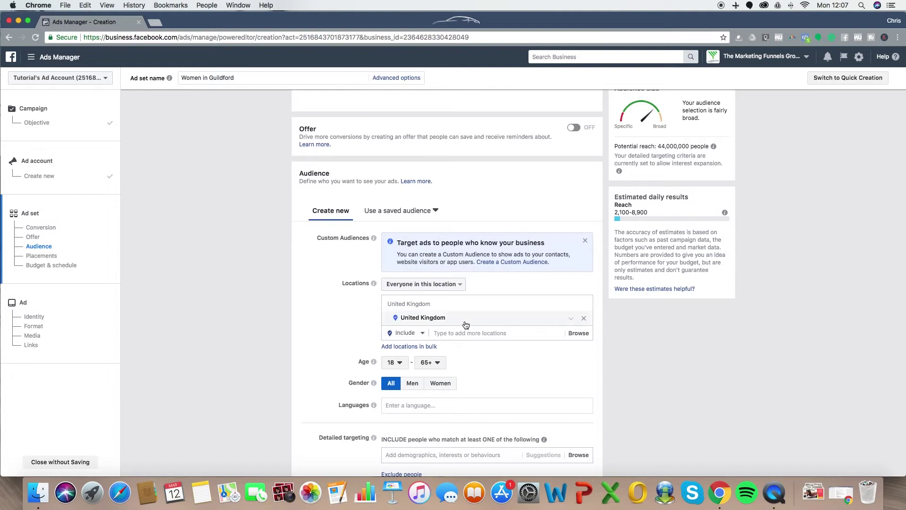
scroll(497, 330, down, 2)
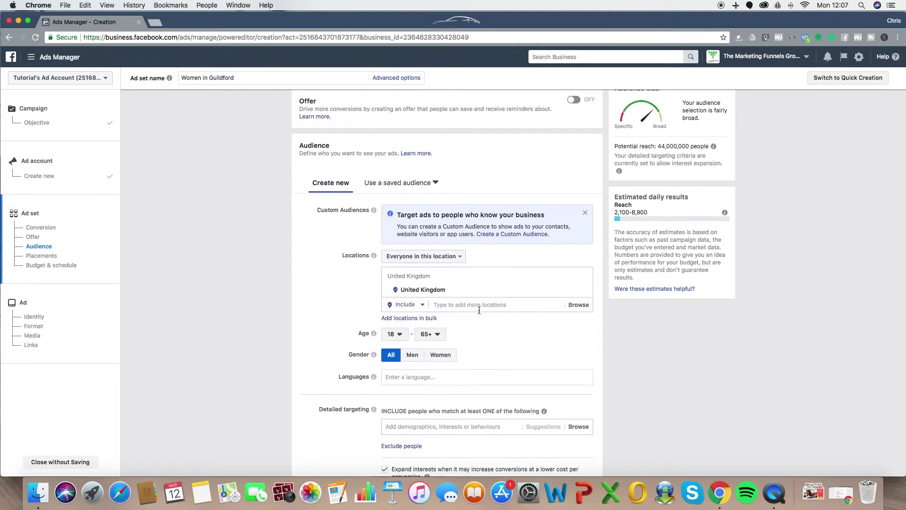
click(433, 184)
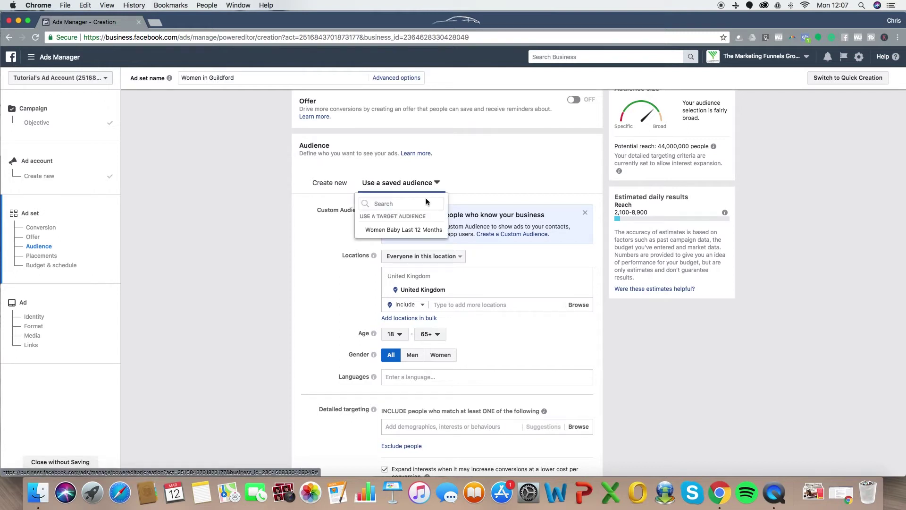
mouse_move(415, 235)
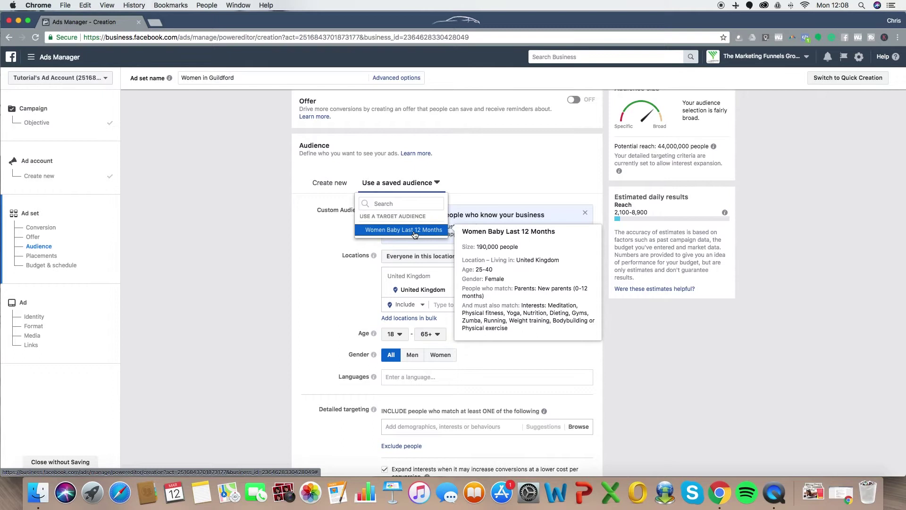
click(415, 232)
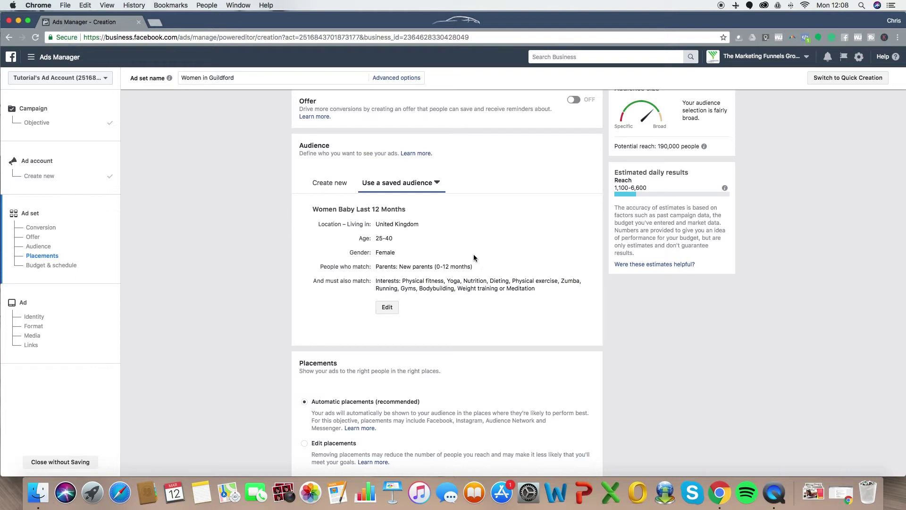
Step: View the options for creating a new audience and reselect the saved audience "Women Baby Last 12 Months"
click(332, 188)
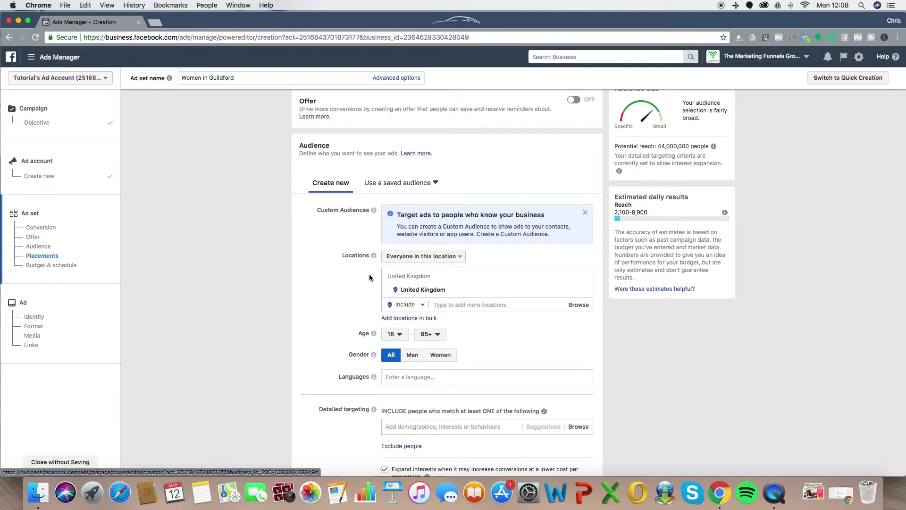
scroll(370, 277, down, 3)
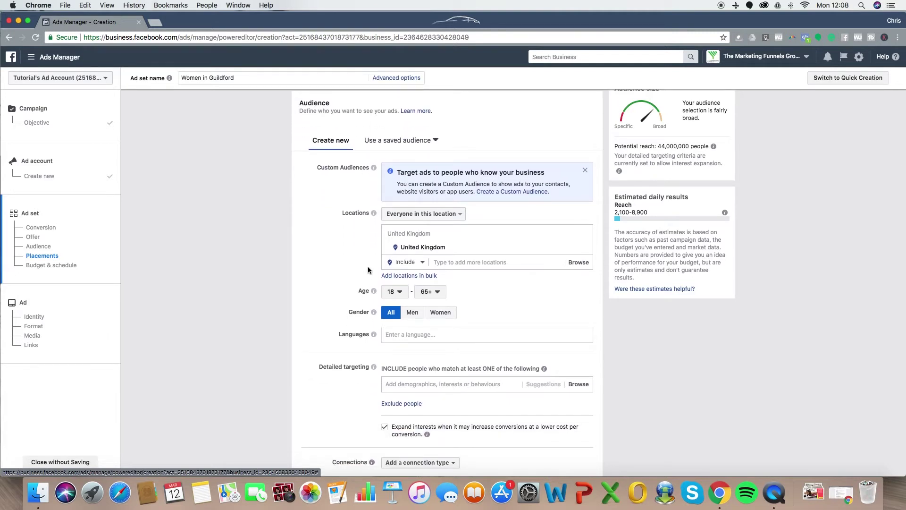
scroll(370, 257, down, 1)
click(401, 122)
click(390, 170)
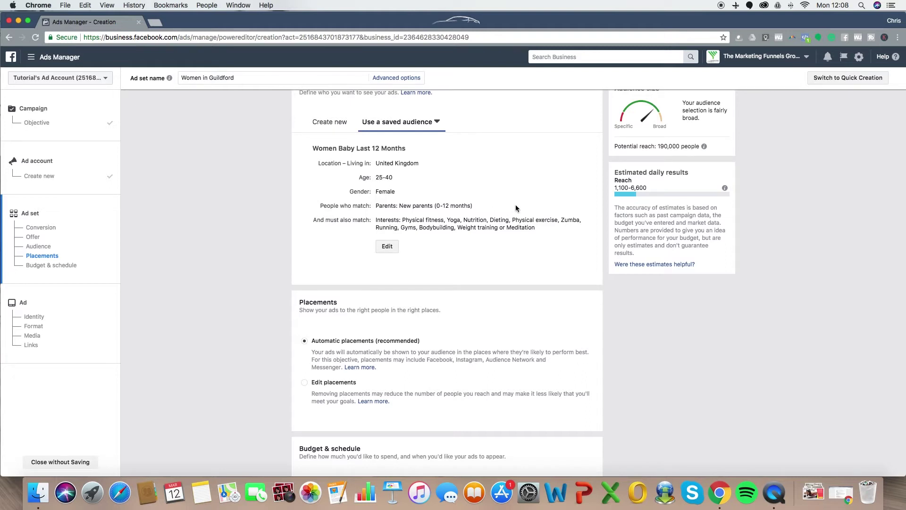
Step: Switch the ad set from automatic placements to manually edited placements
scroll(516, 210, down, 2)
scroll(522, 220, down, 1)
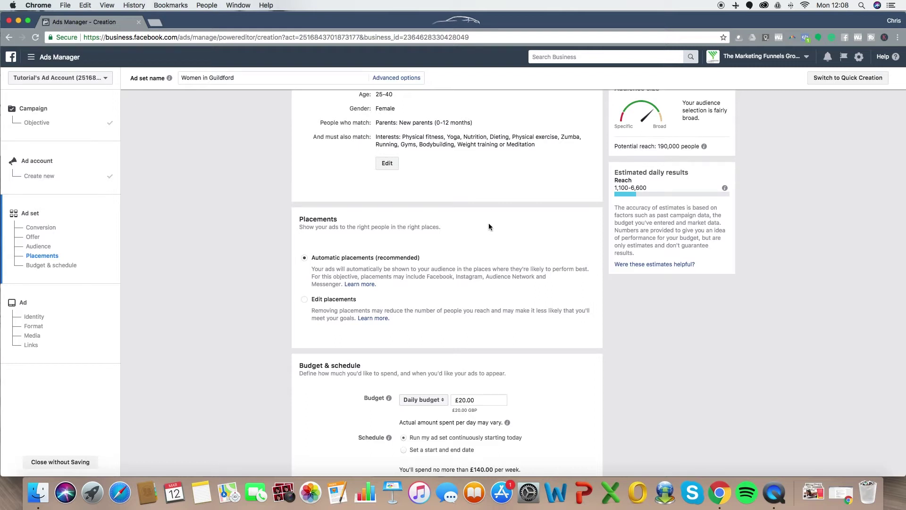
scroll(489, 226, down, 1)
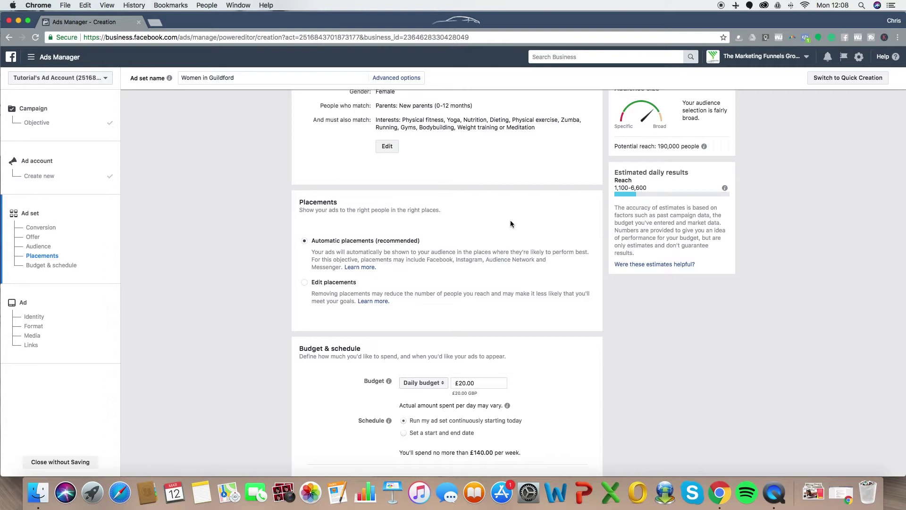
scroll(511, 220, down, 1)
click(305, 265)
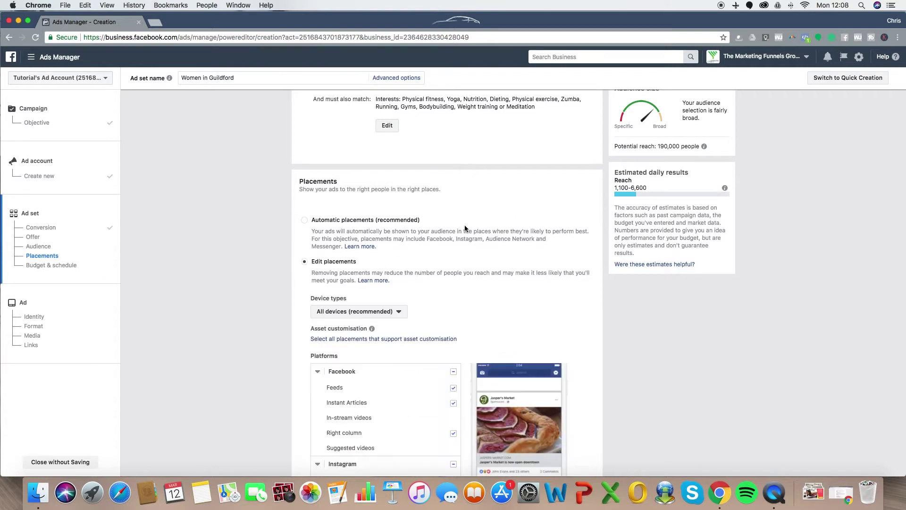
Step: Examine the device type choices and the Facebook, Instagram, Audience Network and Messenger placements offered for the ad set
scroll(551, 210, down, 3)
scroll(602, 220, down, 3)
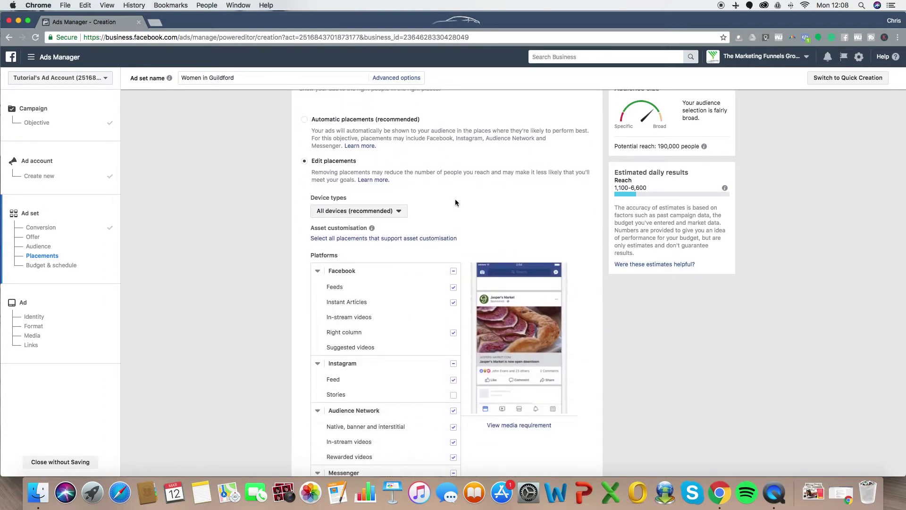
click(383, 213)
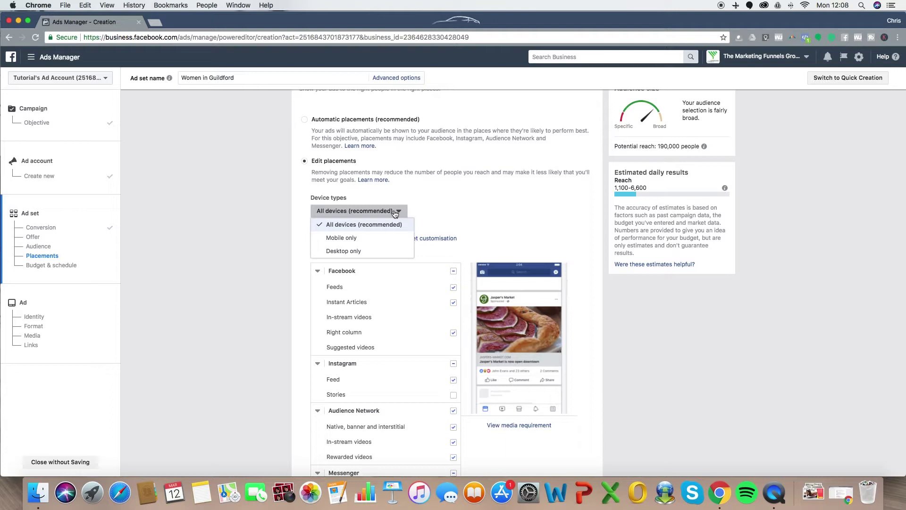
click(467, 199)
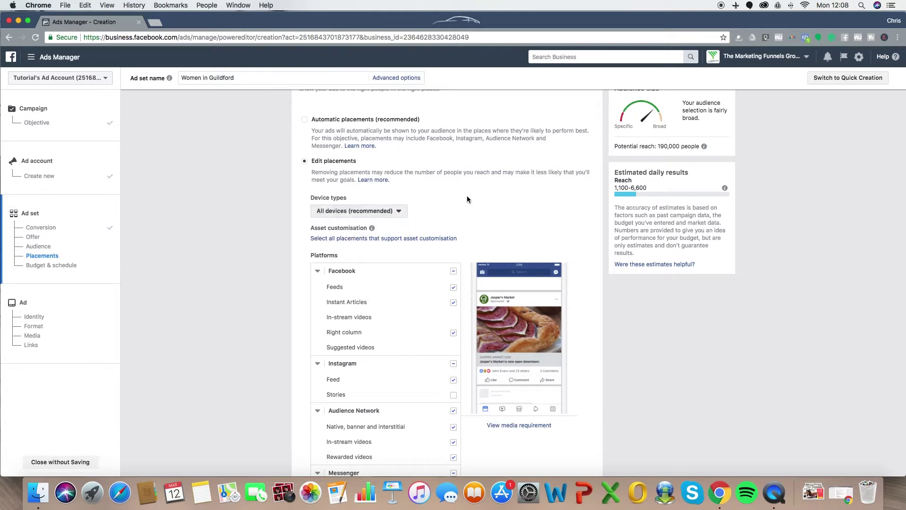
scroll(481, 210, down, 2)
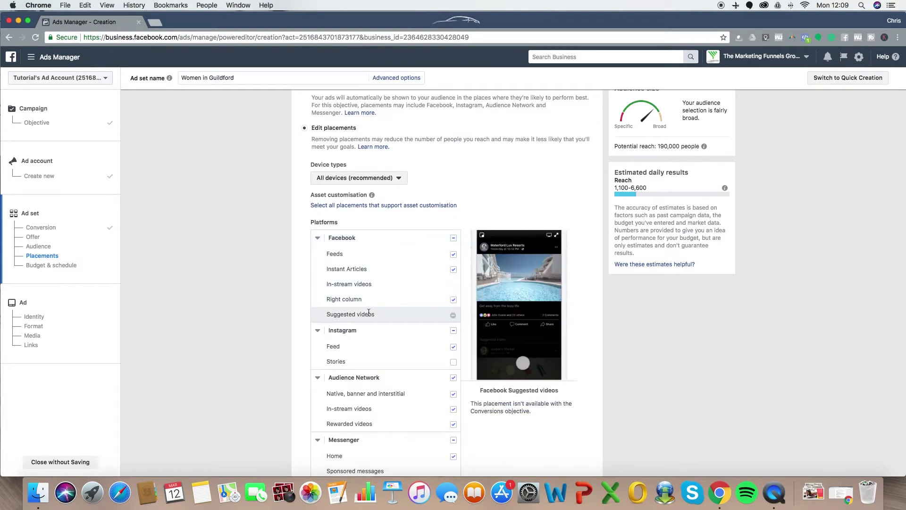
scroll(368, 313, down, 2)
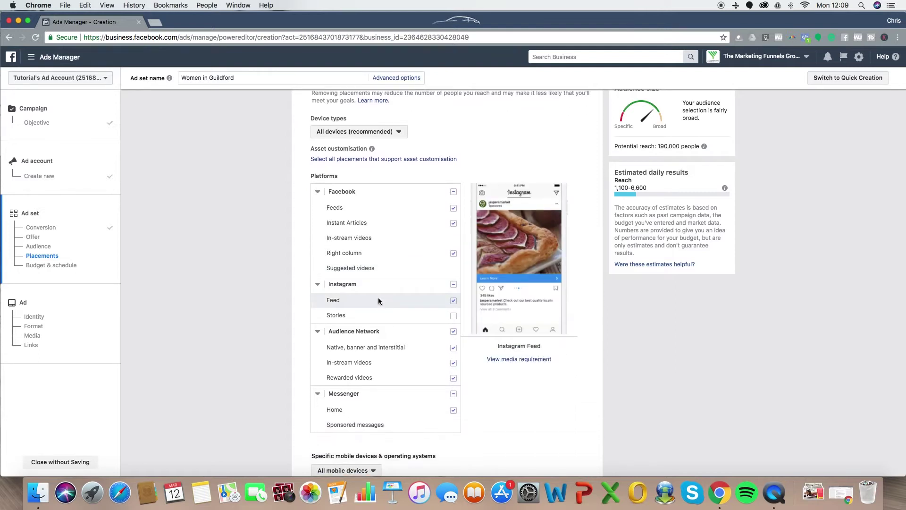
scroll(379, 301, down, 2)
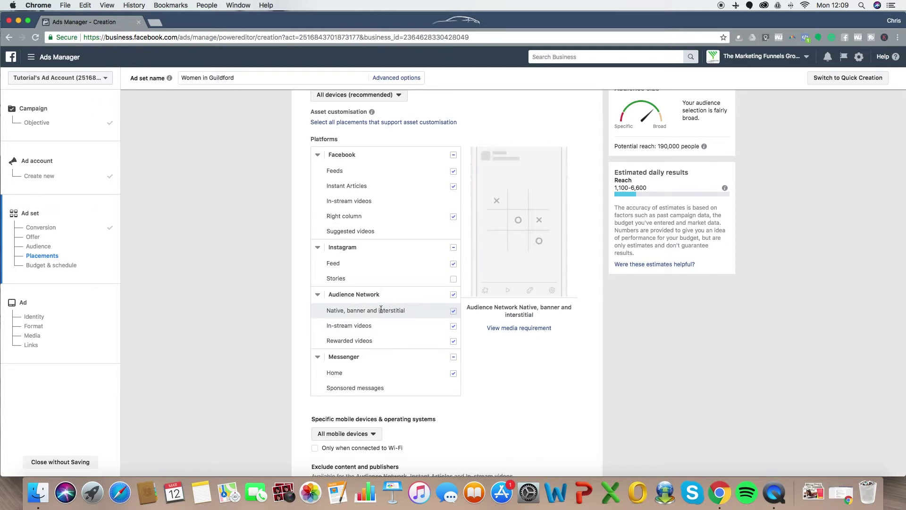
Step: Remove the Instagram, Audience Network and Messenger placements from the ad set
scroll(381, 336, down, 1)
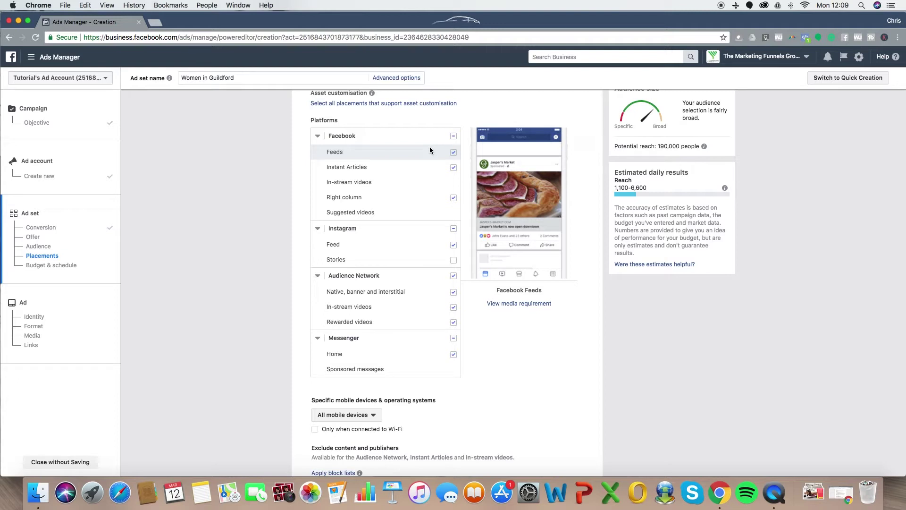
scroll(467, 166, up, 5)
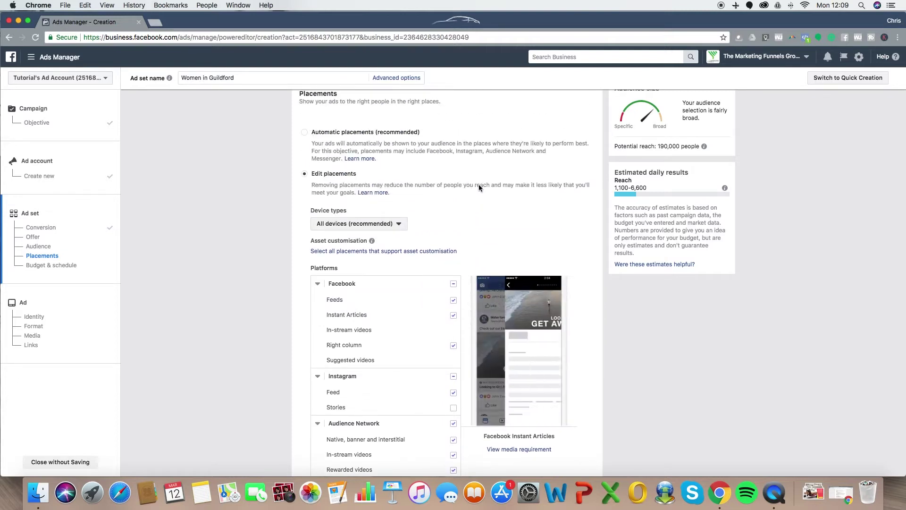
scroll(475, 183, up, 1)
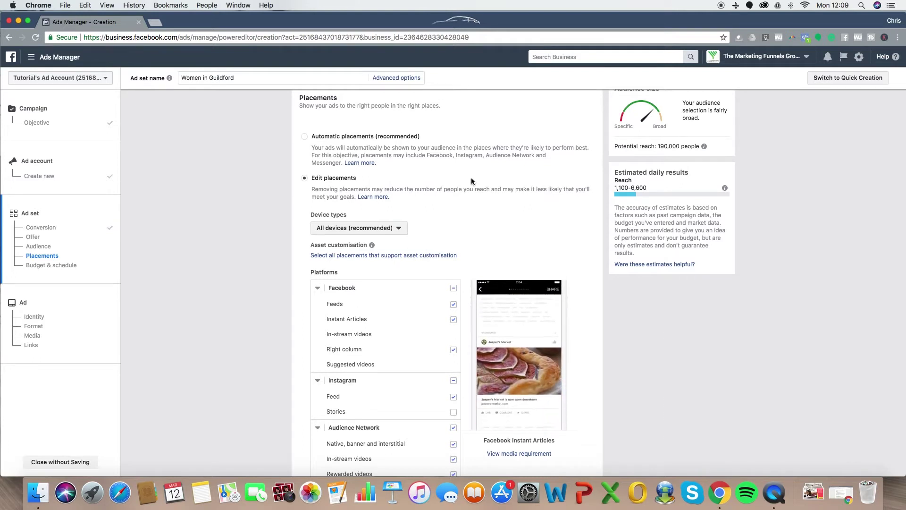
scroll(474, 177, down, 3)
scroll(465, 107, down, 3)
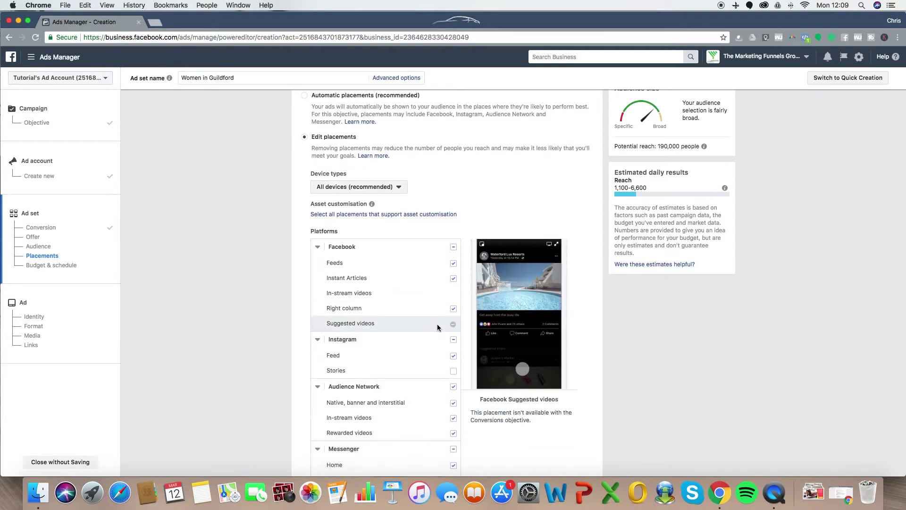
click(454, 341)
click(454, 386)
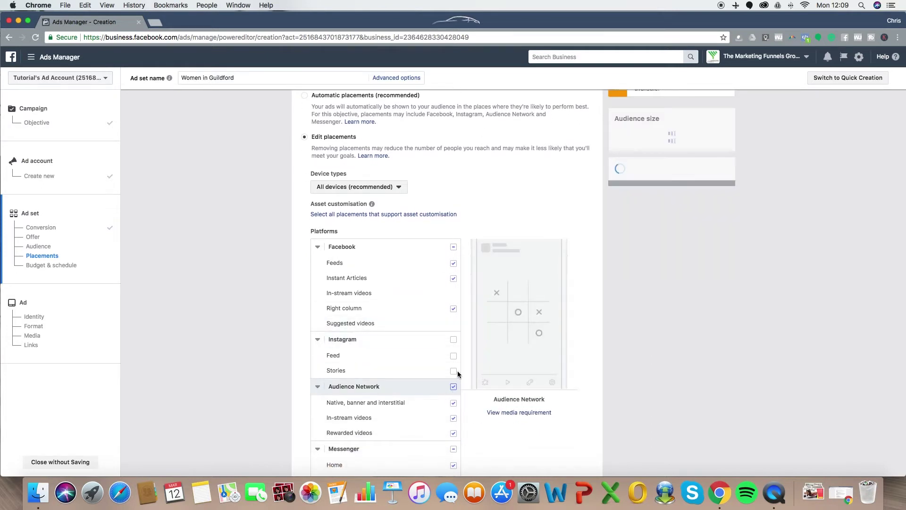
scroll(456, 381, down, 3)
click(454, 420)
scroll(441, 314, up, 3)
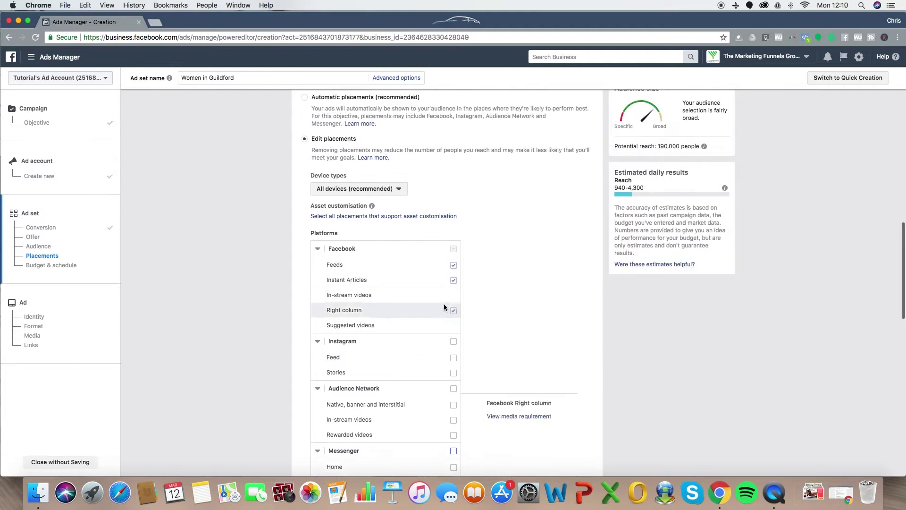
Step: Remove the Facebook Instant Articles and Right column placements, keeping only Feeds selected
click(454, 288)
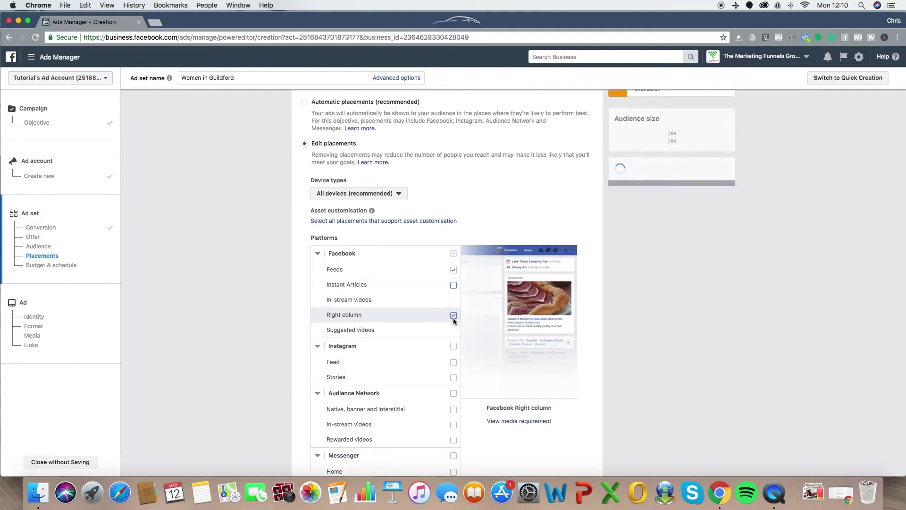
click(454, 316)
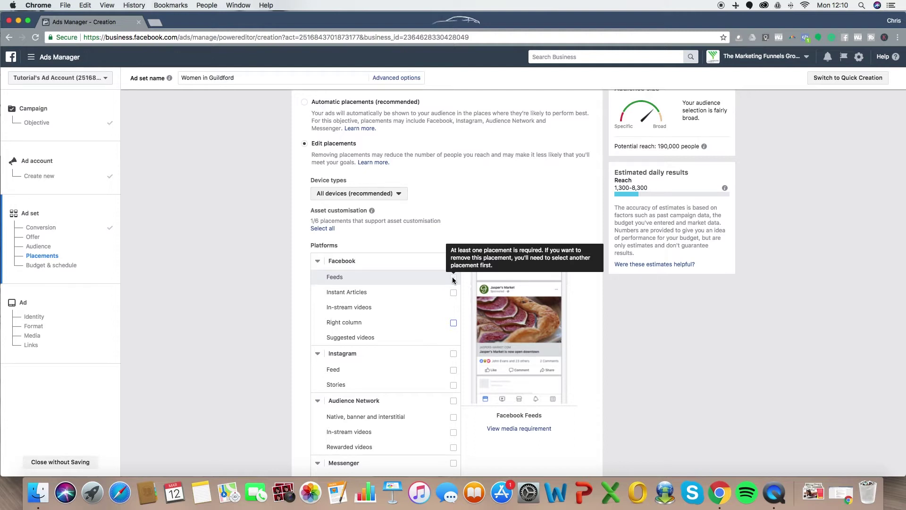
Step: Review the remaining placements and the choices for specific mobile devices and operating systems, keeping all mobile devices
scroll(452, 283, down, 1)
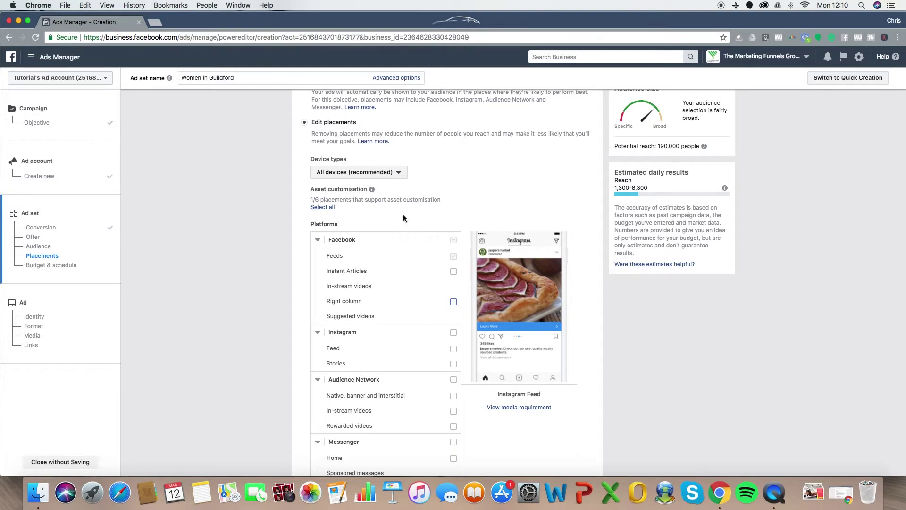
scroll(438, 312, up, 1)
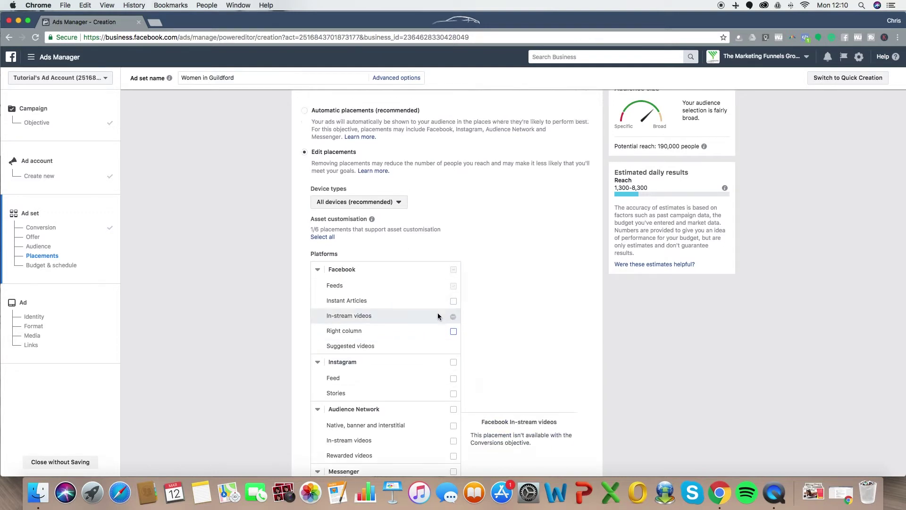
scroll(438, 313, up, 1)
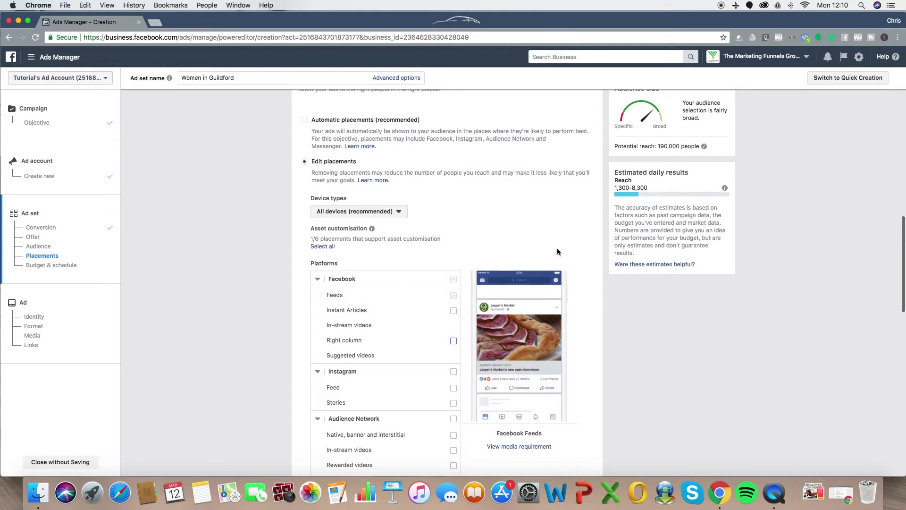
scroll(559, 234, down, 6)
click(347, 330)
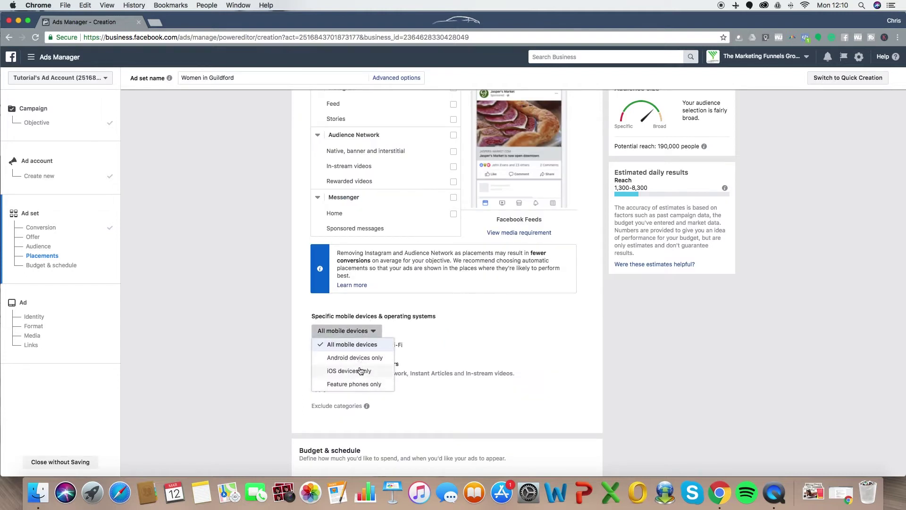
click(502, 321)
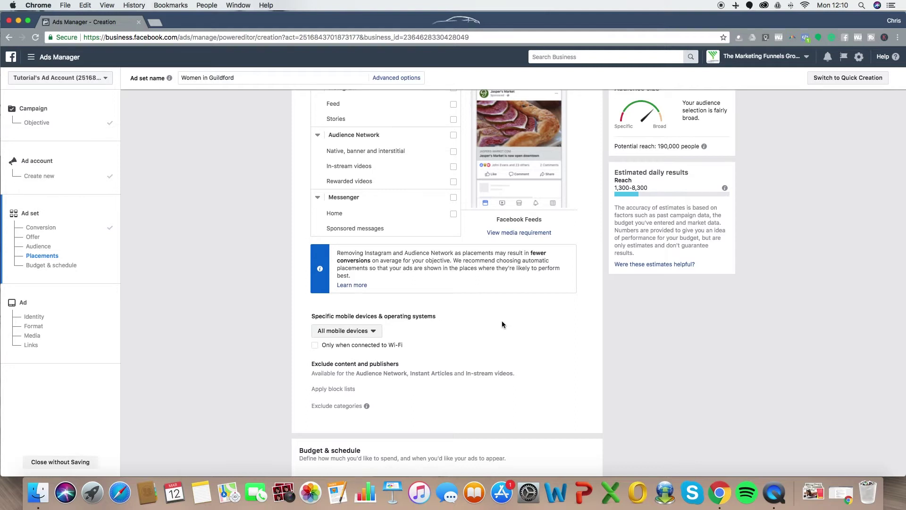
Step: Set the ad set's daily budget to £5.00
scroll(526, 296, down, 5)
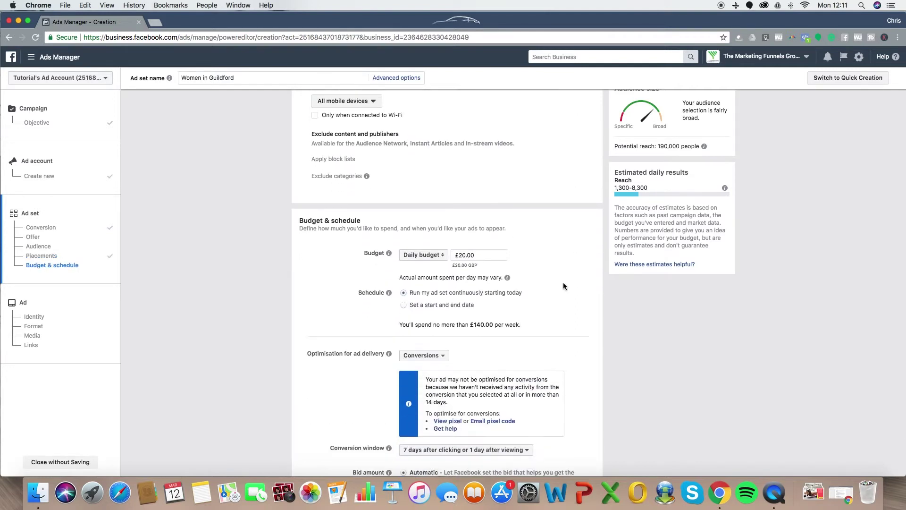
scroll(565, 286, down, 1)
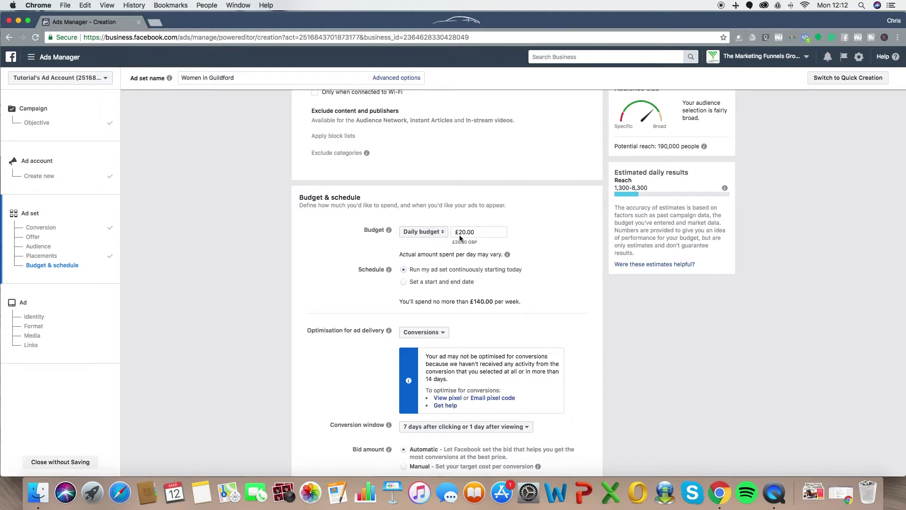
drag(466, 232, 459, 231)
text(5)
click(544, 226)
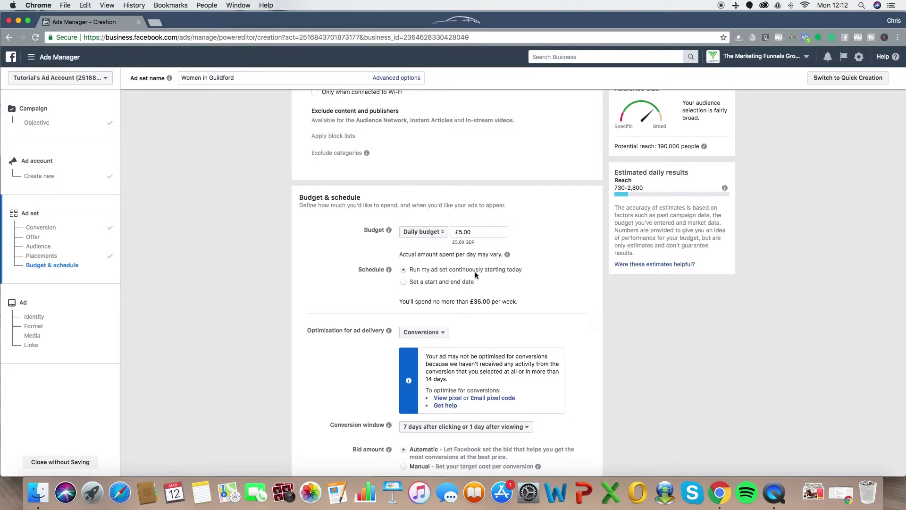
Step: Try scheduling with a start and end date, view the end date calendar, and return to running the ad set continuously from today
click(456, 282)
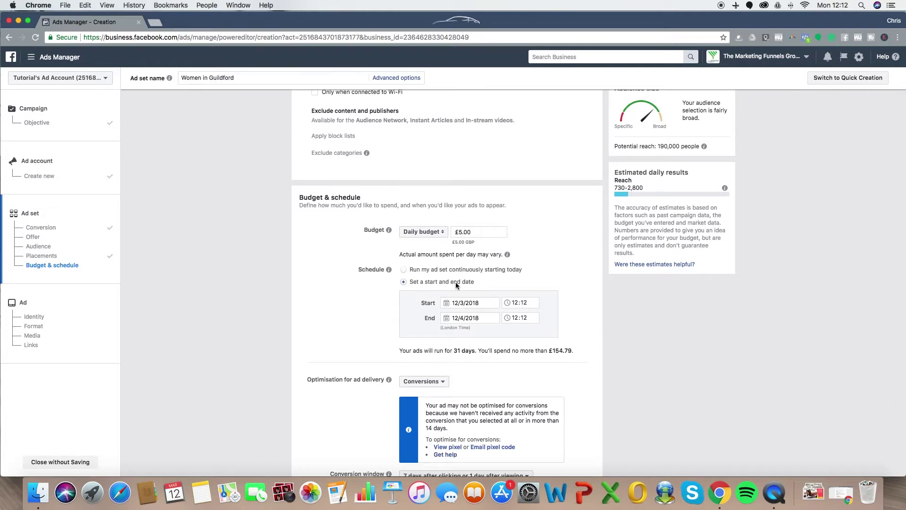
click(445, 321)
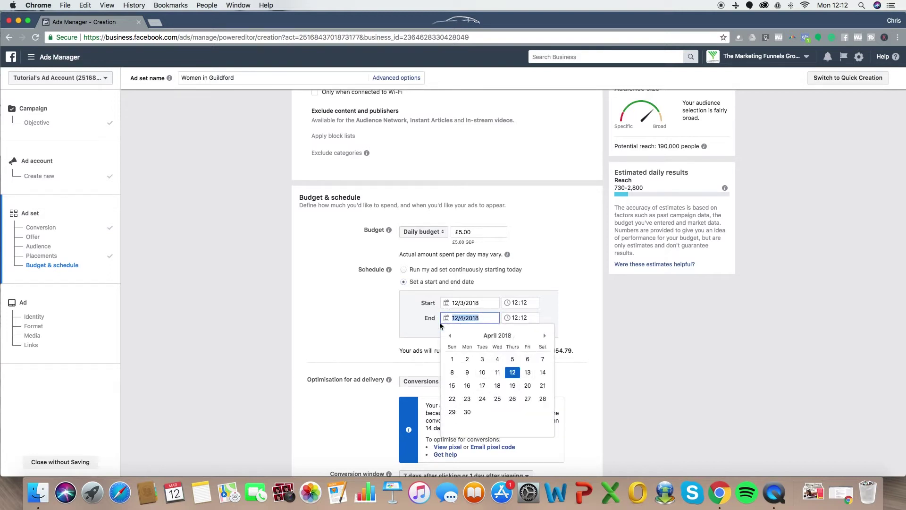
click(534, 312)
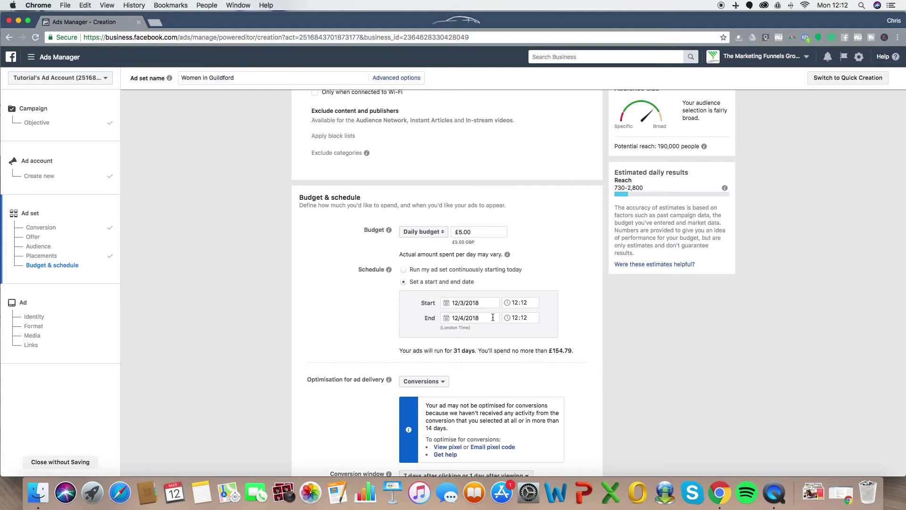
scroll(569, 301, down, 1)
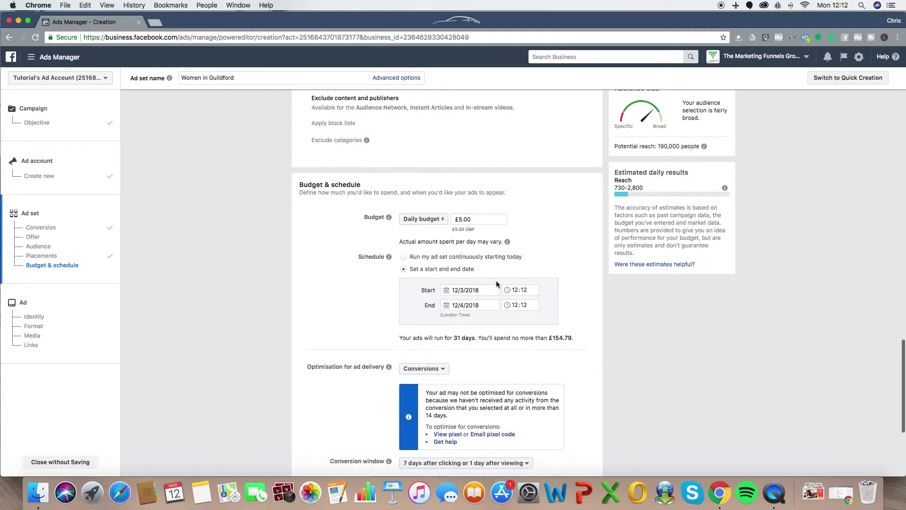
click(404, 259)
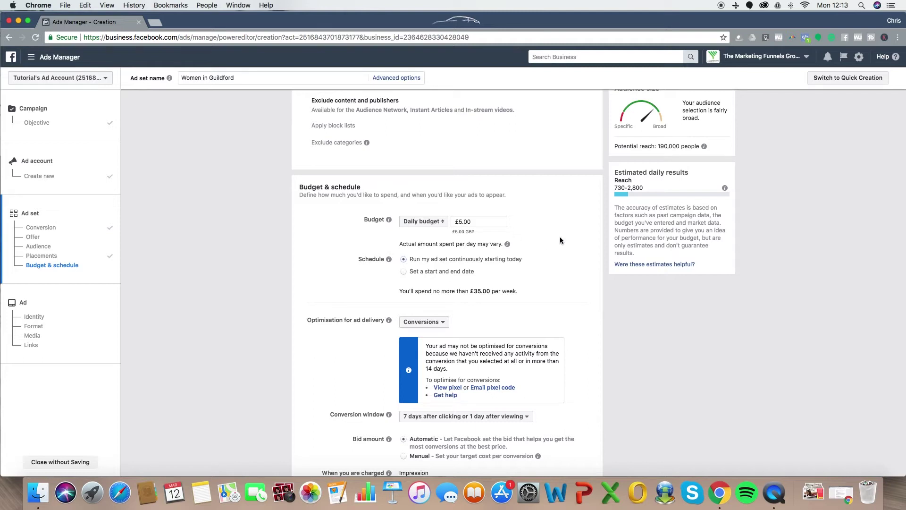
Step: View the choices for ad delivery optimisation and the conversion window, keeping the existing selections
scroll(562, 242, down, 2)
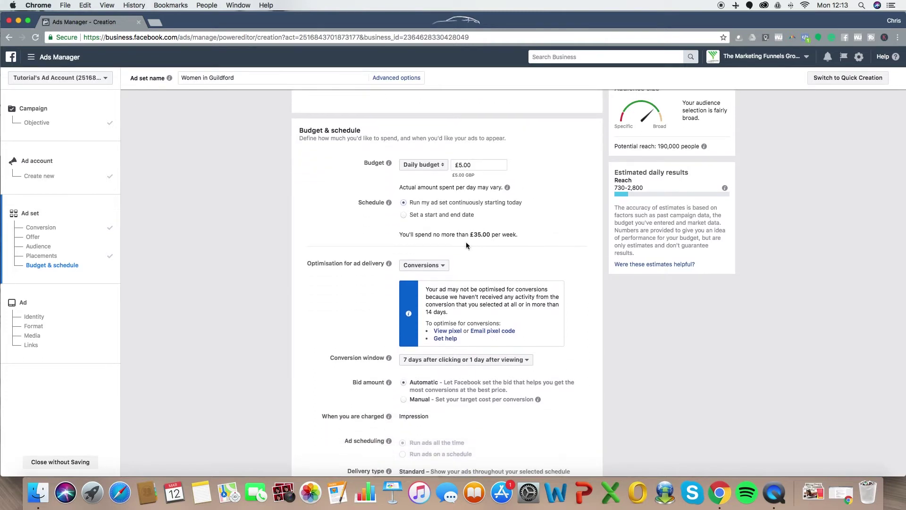
mouse_move(420, 270)
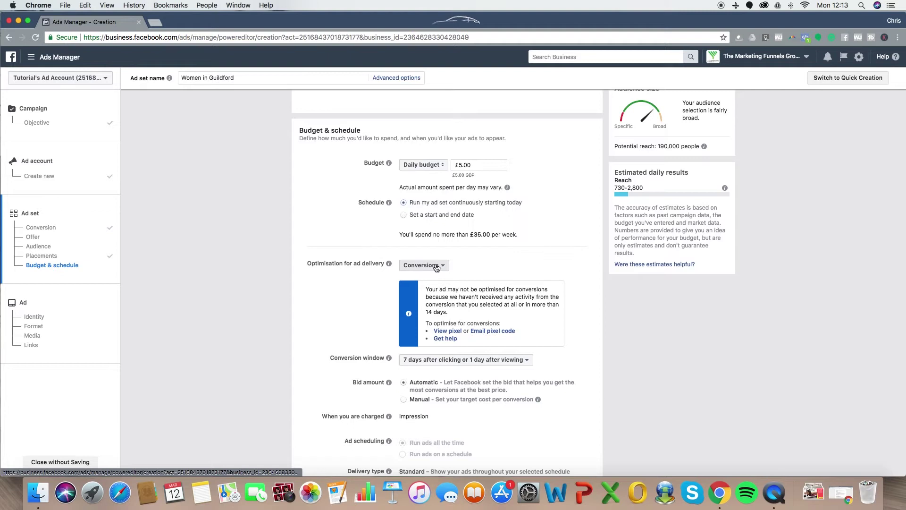
click(436, 267)
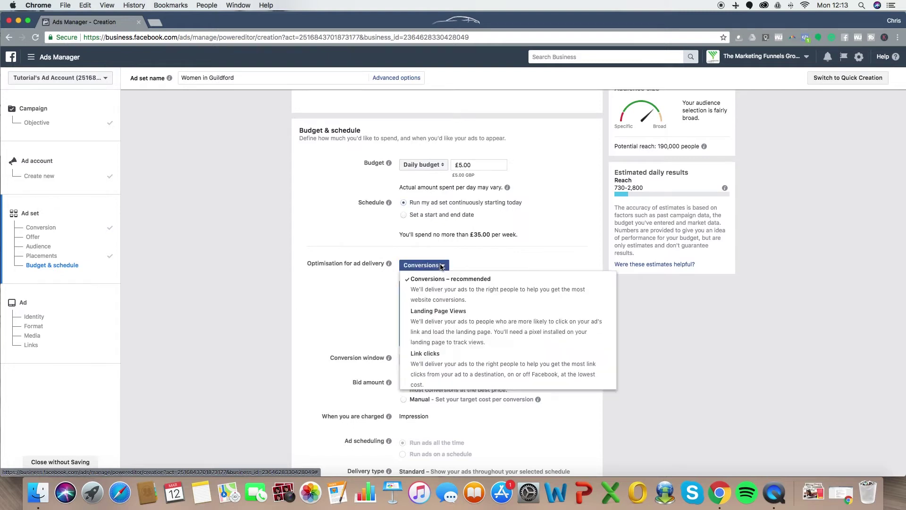
click(500, 253)
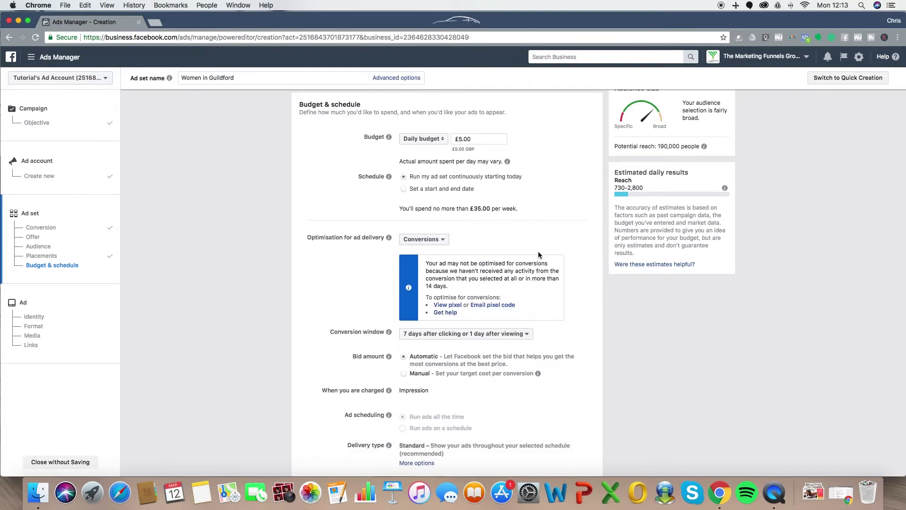
scroll(548, 258, down, 3)
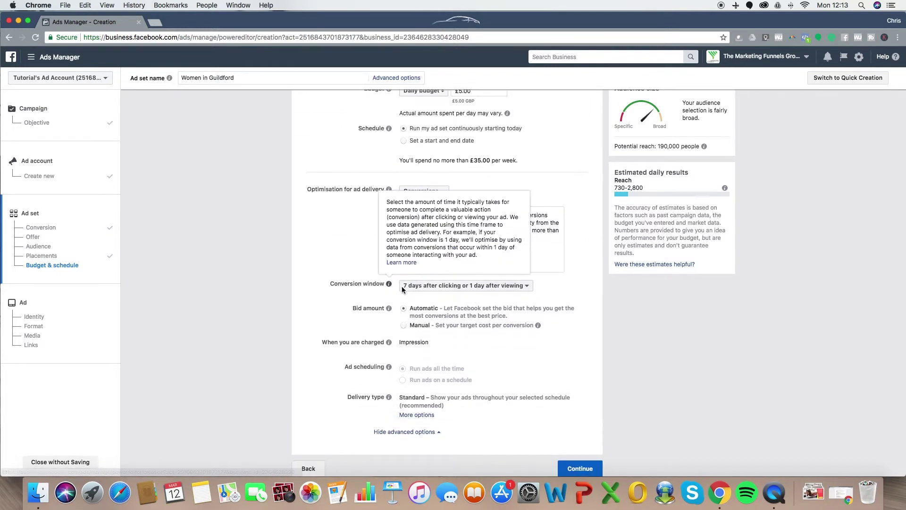
click(493, 289)
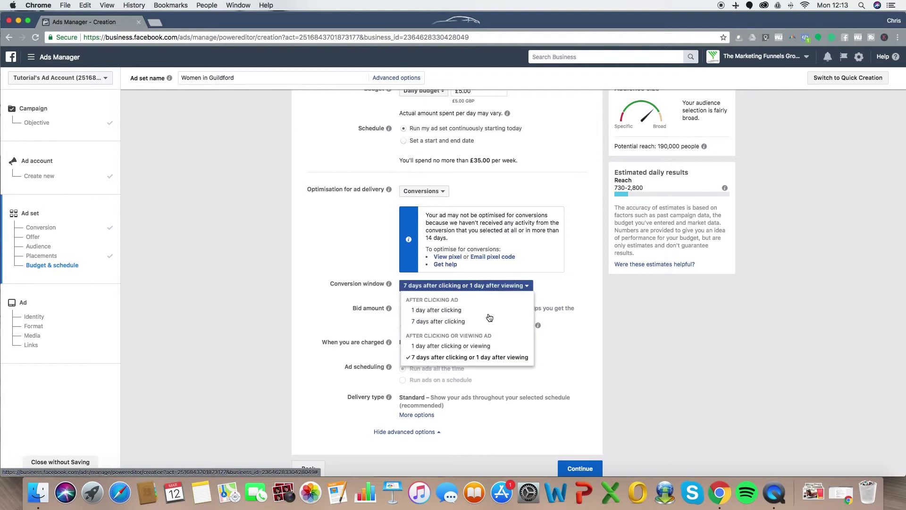
click(561, 287)
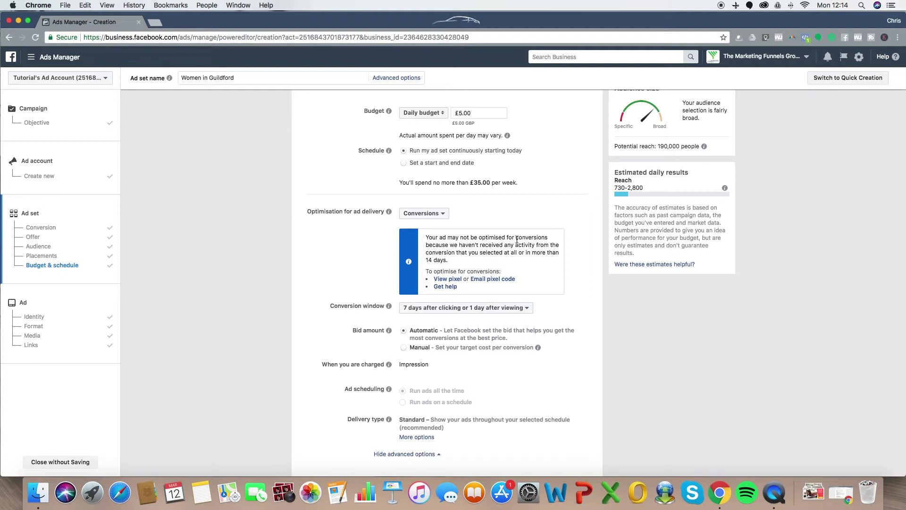
Step: Continue to the ad setup and name the ad "Women in Guildford Ad 1"
scroll(586, 307, down, 1)
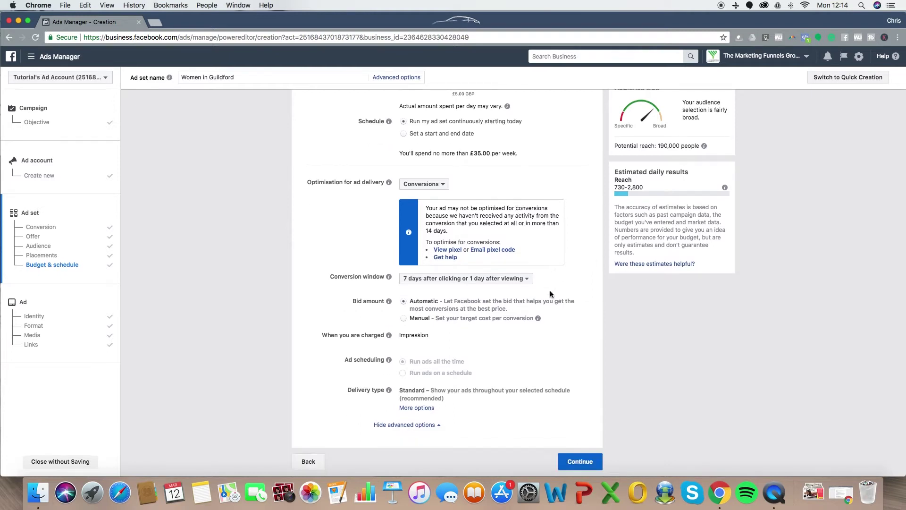
click(581, 462)
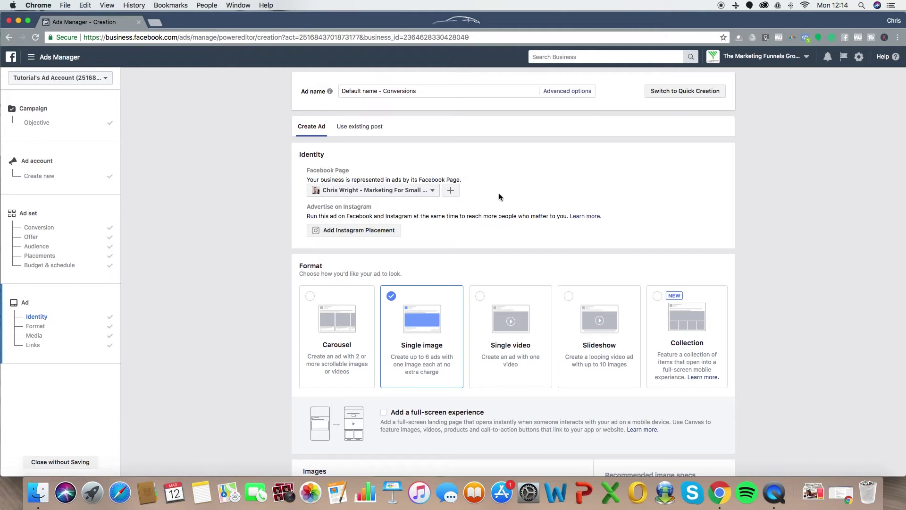
drag(429, 92, 342, 91)
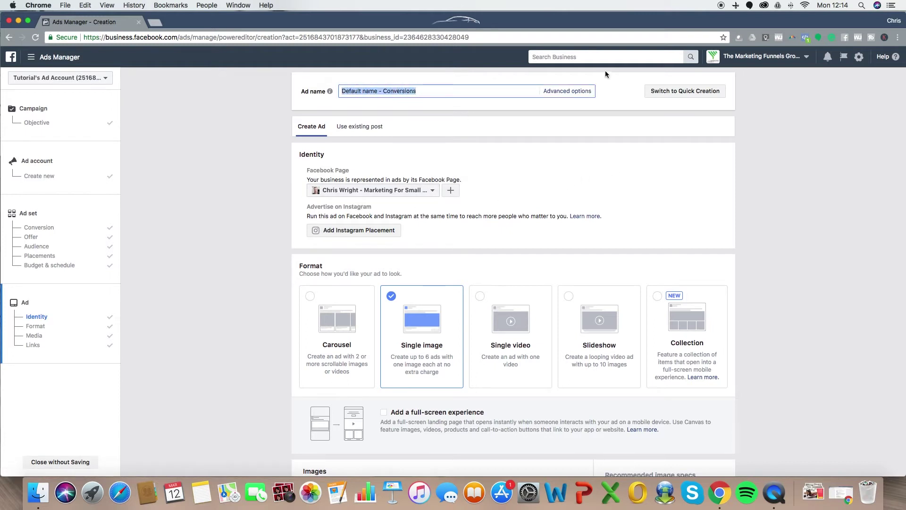
text(Women in Guildford )
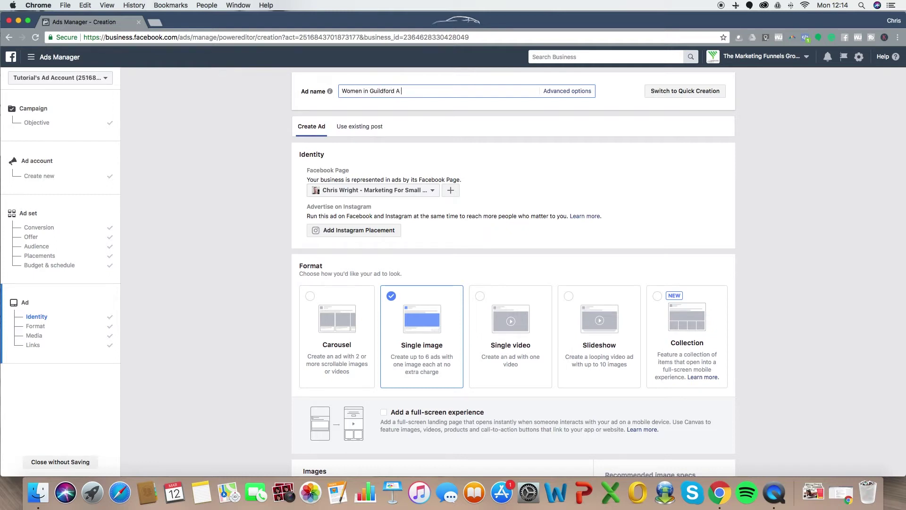
text(Ad 1)
Step: Review the ad format choices, the full-screen experience option and the image settings, keeping the Single image format
scroll(514, 177, down, 3)
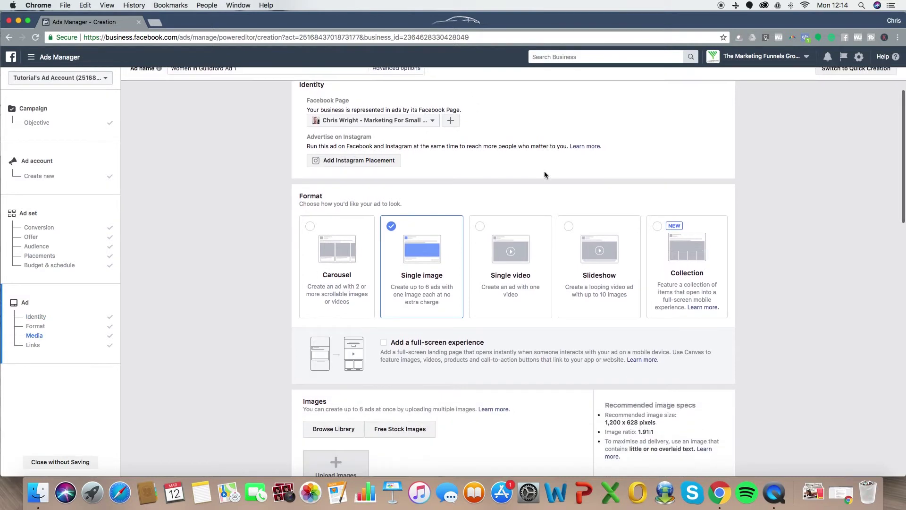
scroll(538, 181, down, 2)
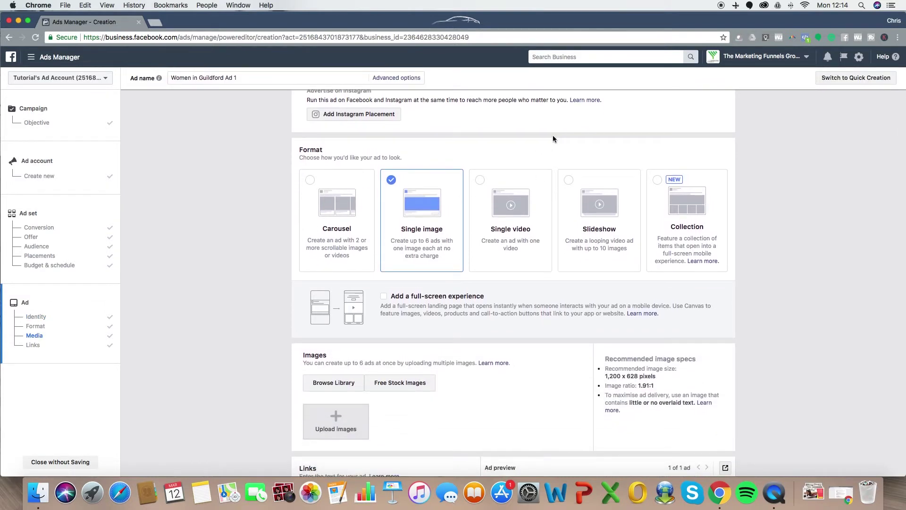
scroll(472, 158, down, 1)
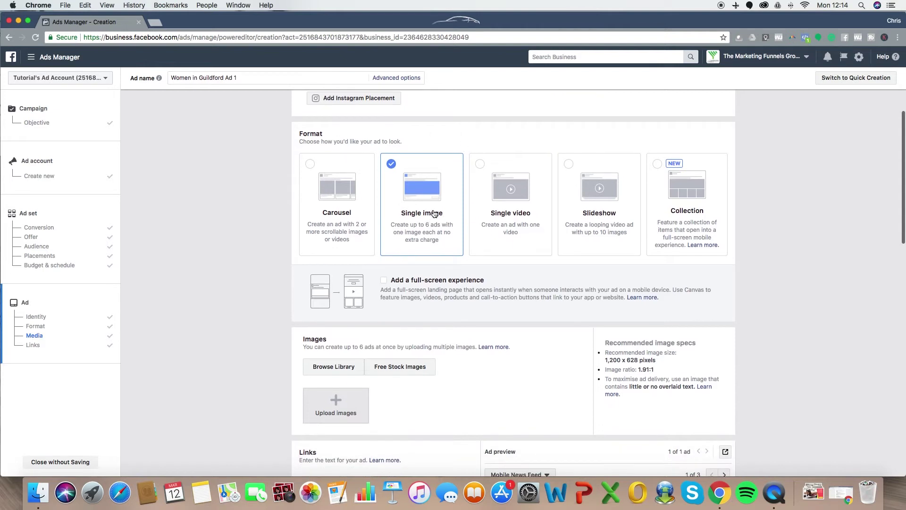
scroll(434, 213, down, 1)
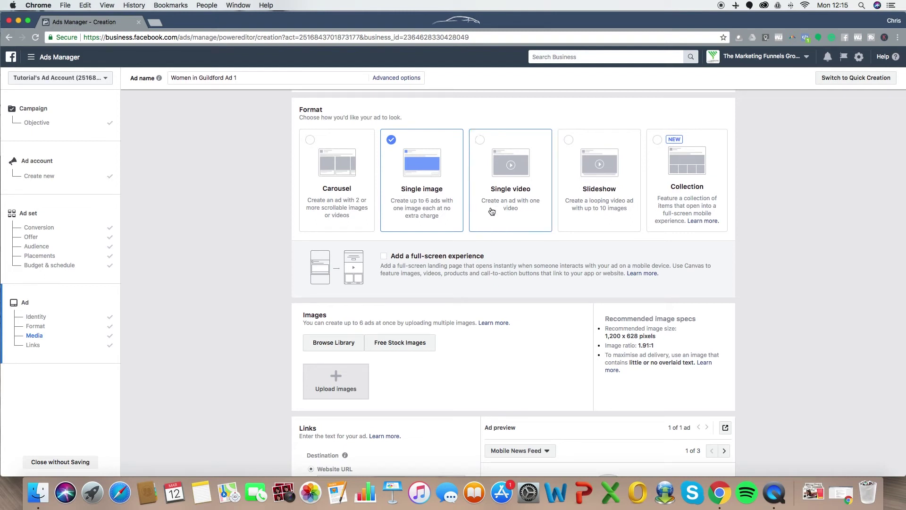
scroll(531, 236, down, 3)
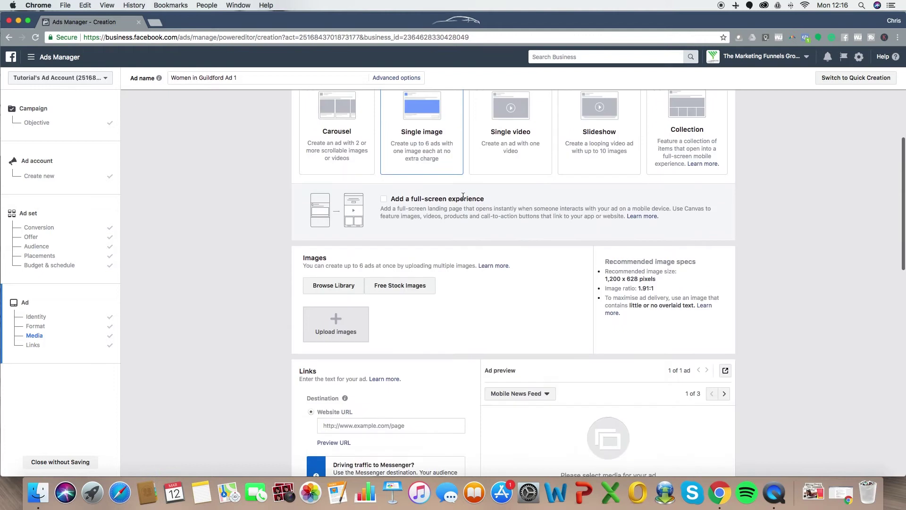
scroll(459, 195, down, 3)
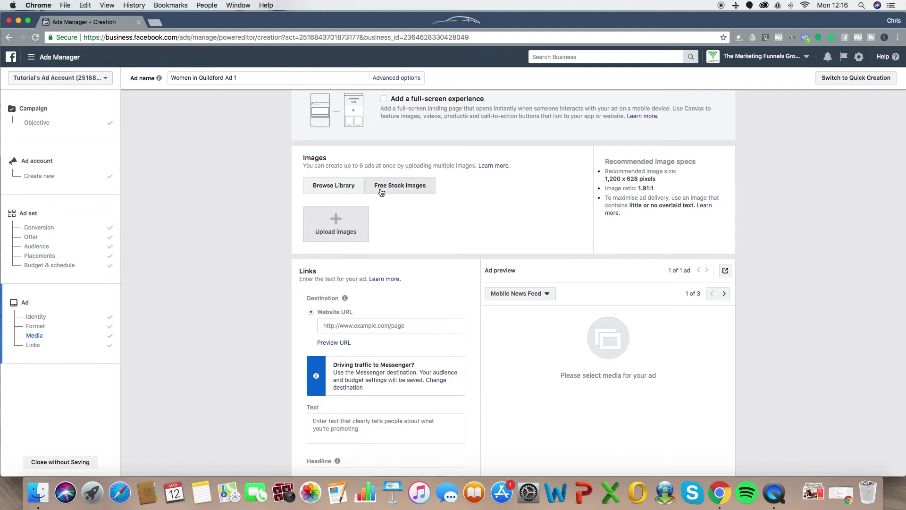
Step: Search the free stock images for "fitness" and add the photo of the smiling woman resting in a gym to the ad
click(397, 189)
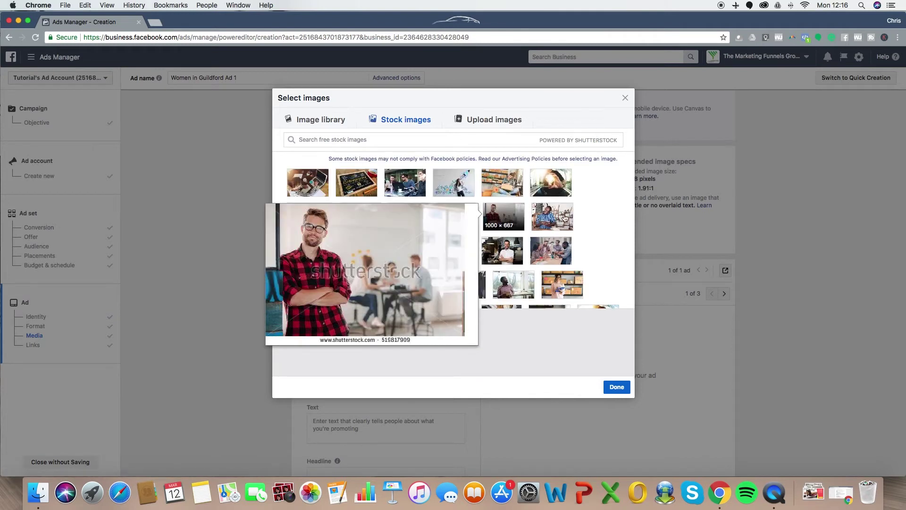
scroll(520, 207, down, 3)
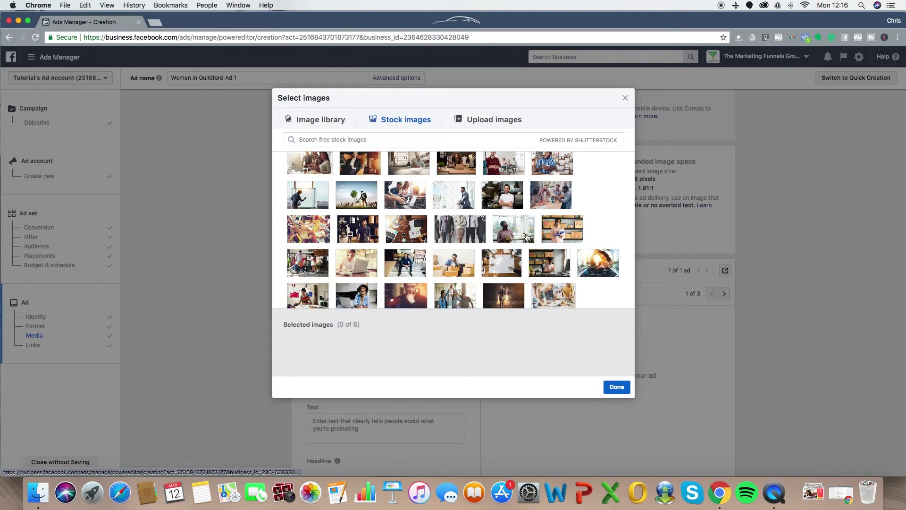
mouse_move(545, 237)
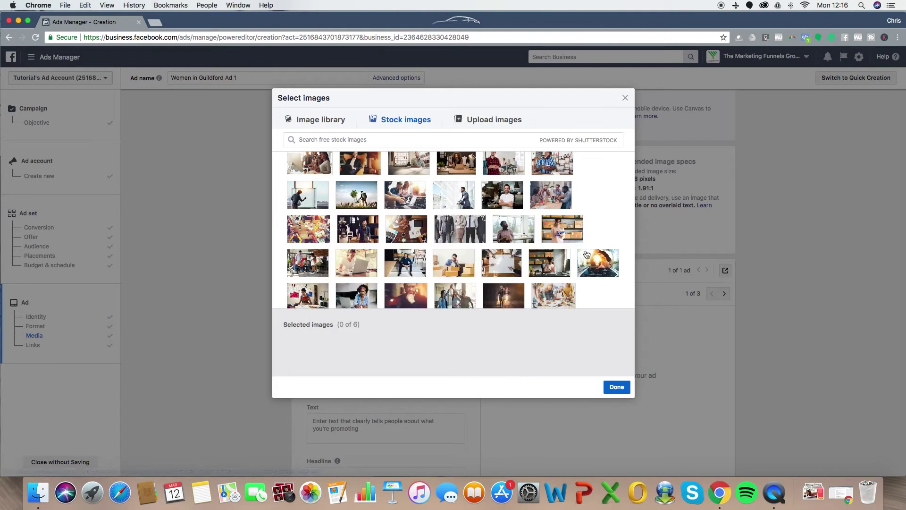
mouse_move(456, 211)
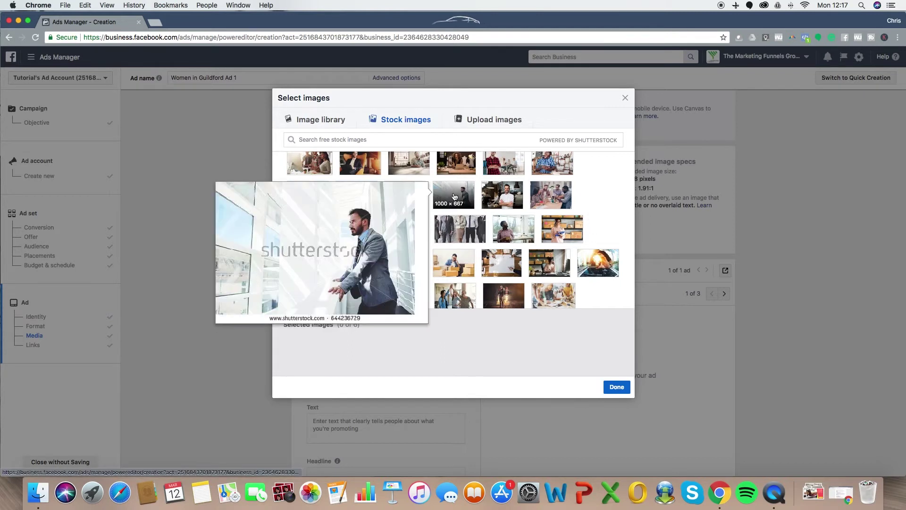
scroll(453, 196, down, 2)
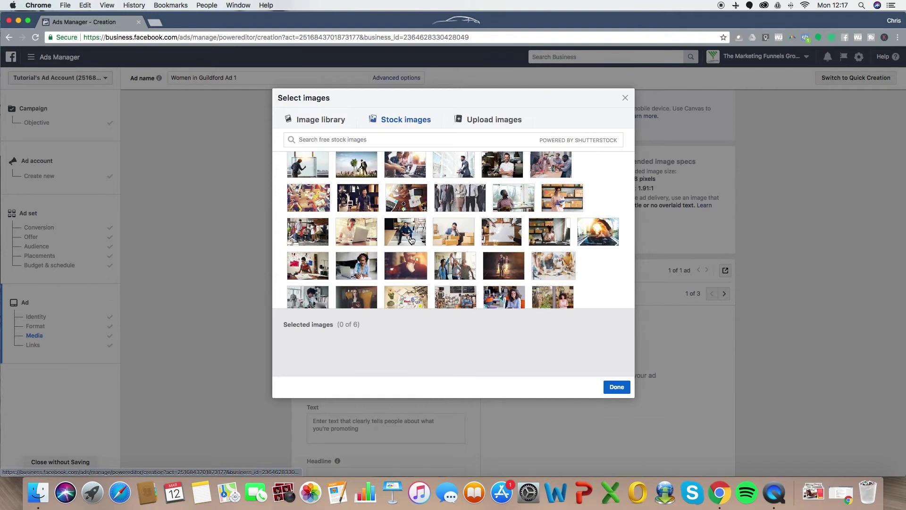
mouse_move(504, 263)
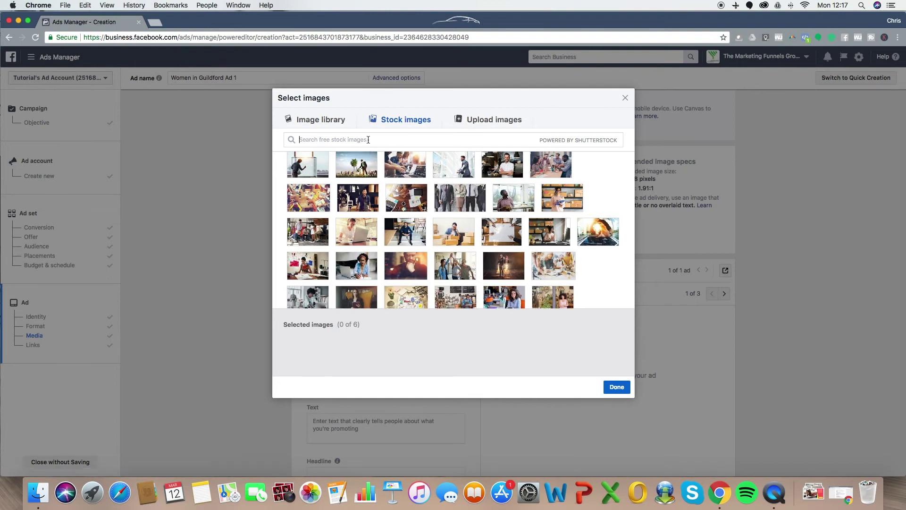
text(fitness)
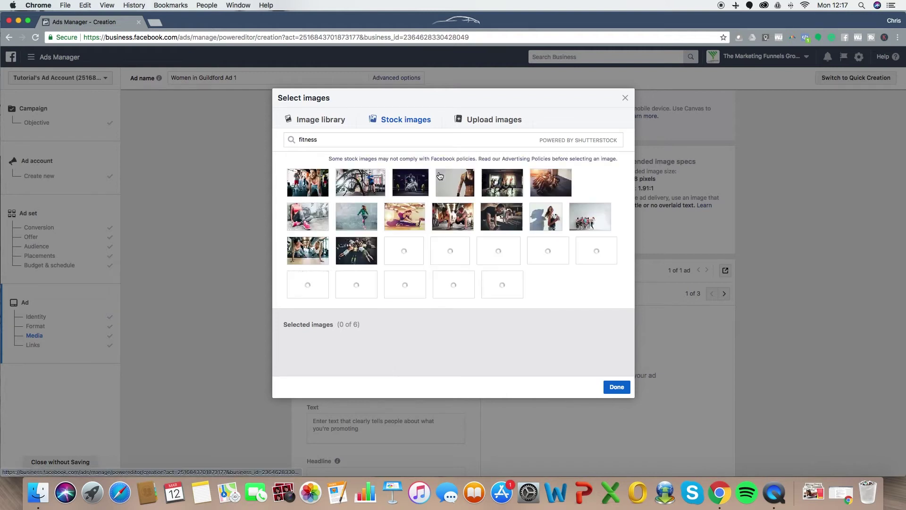
mouse_move(311, 188)
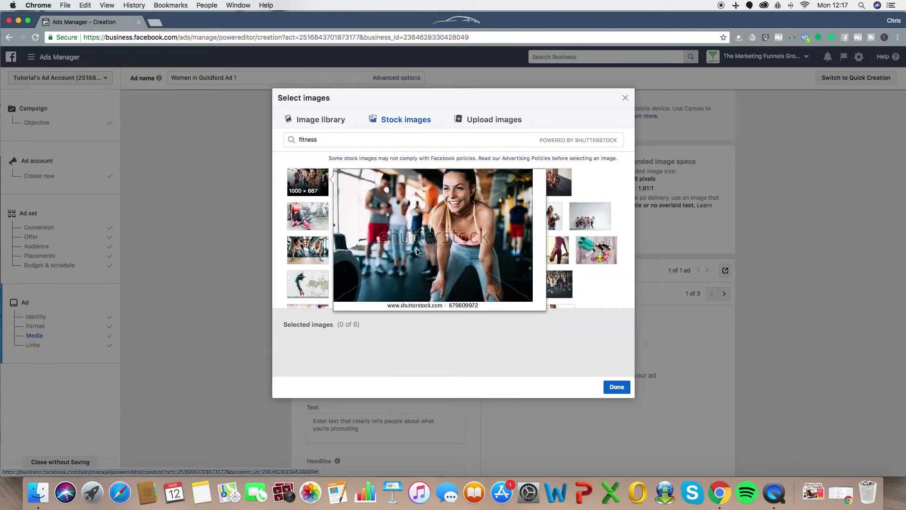
click(308, 183)
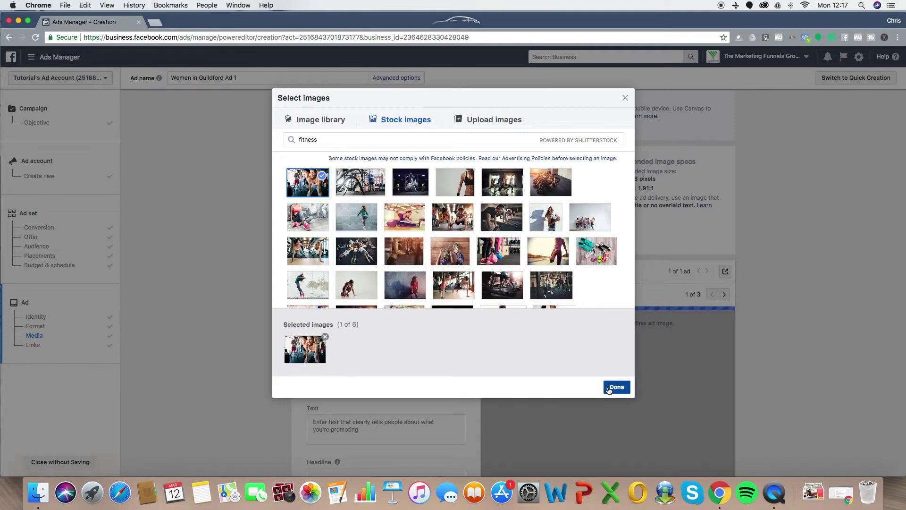
click(617, 387)
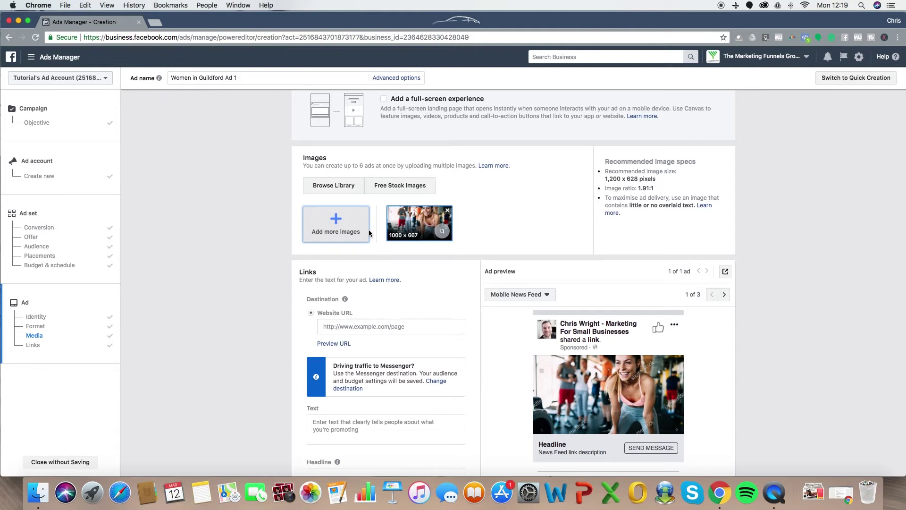
Step: Upload "21 Day Kickstart - Womens Ad (2).png" from the Downloads folder as a second ad image and check its preview
click(333, 222)
click(234, 208)
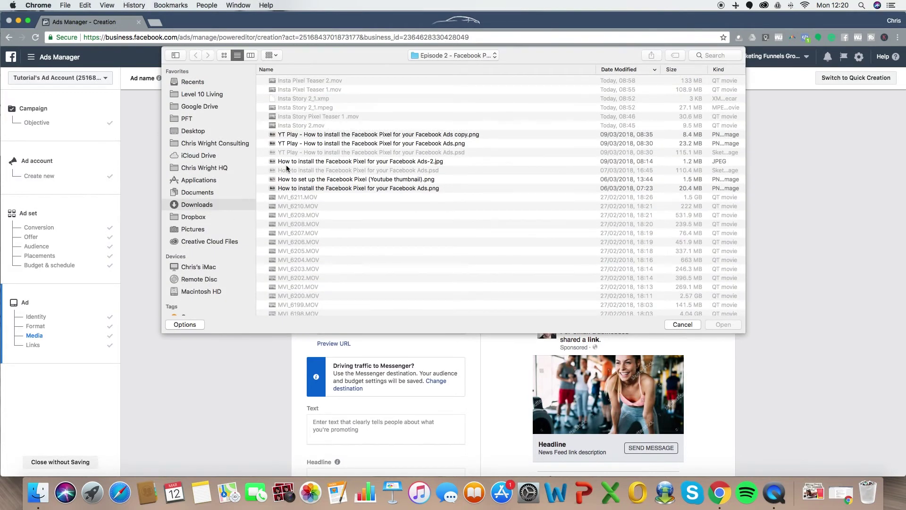
click(320, 81)
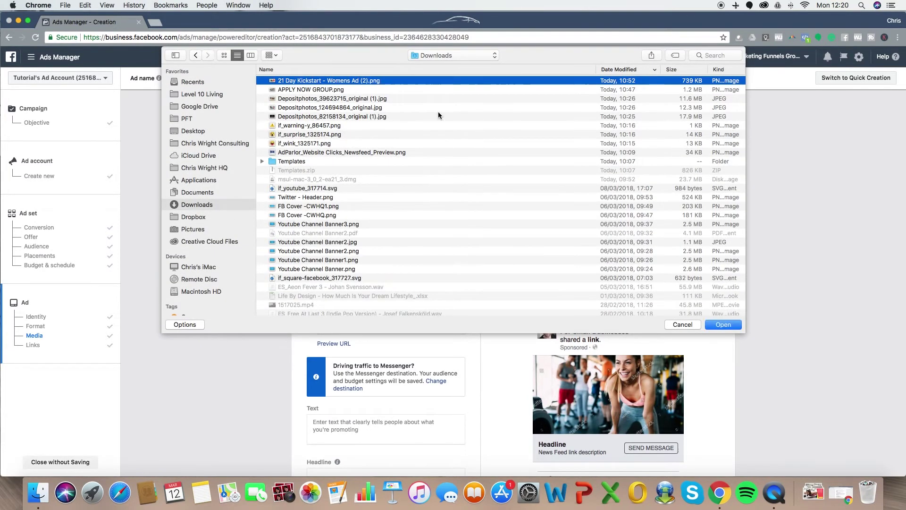
click(727, 325)
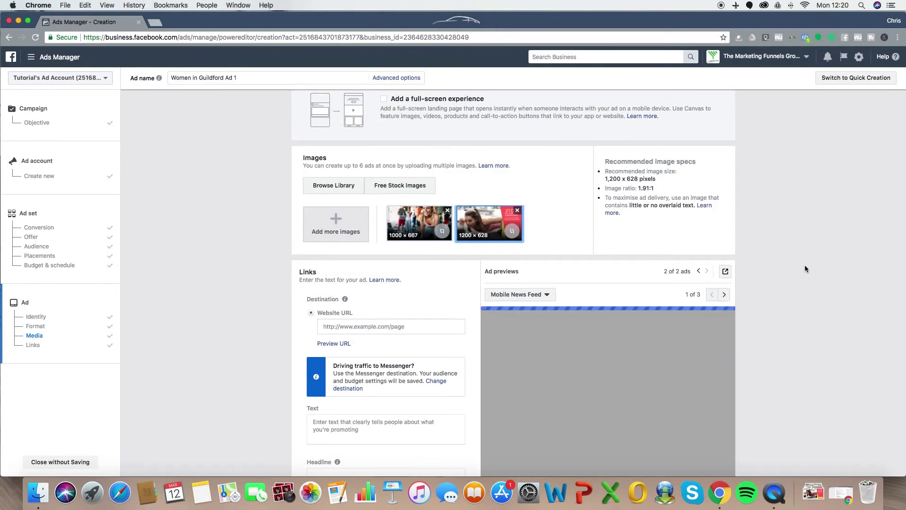
scroll(838, 306, down, 1)
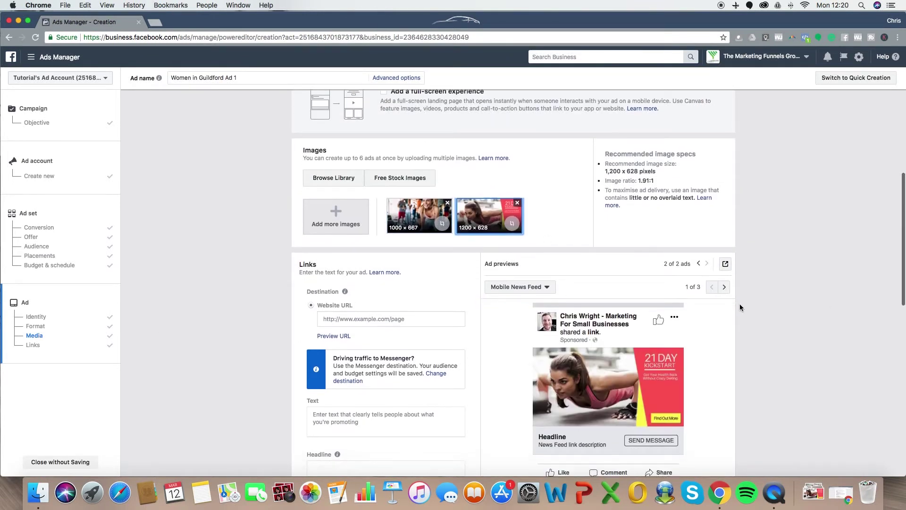
scroll(740, 308, down, 2)
scroll(694, 319, down, 1)
scroll(698, 344, down, 1)
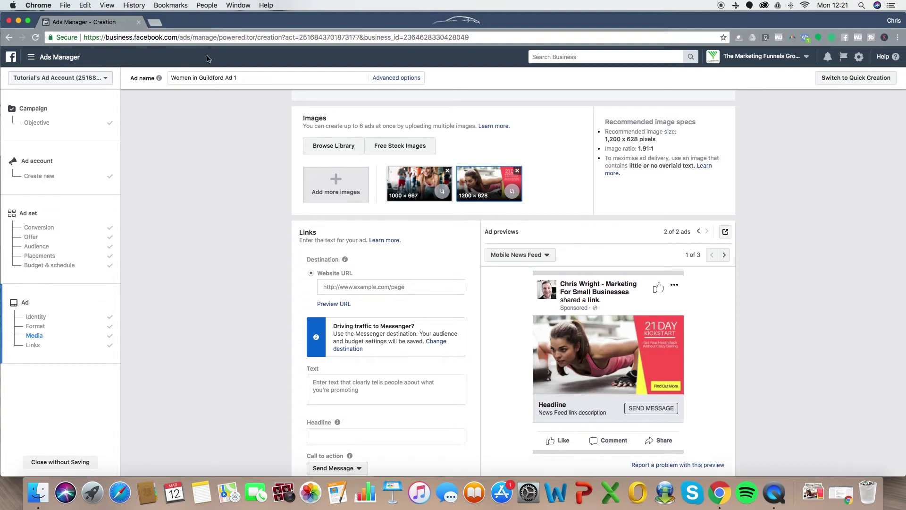
Step: Open canva.com in a new browser tab and create a blank design with the Facebook Ad format from the Ads category
click(156, 23)
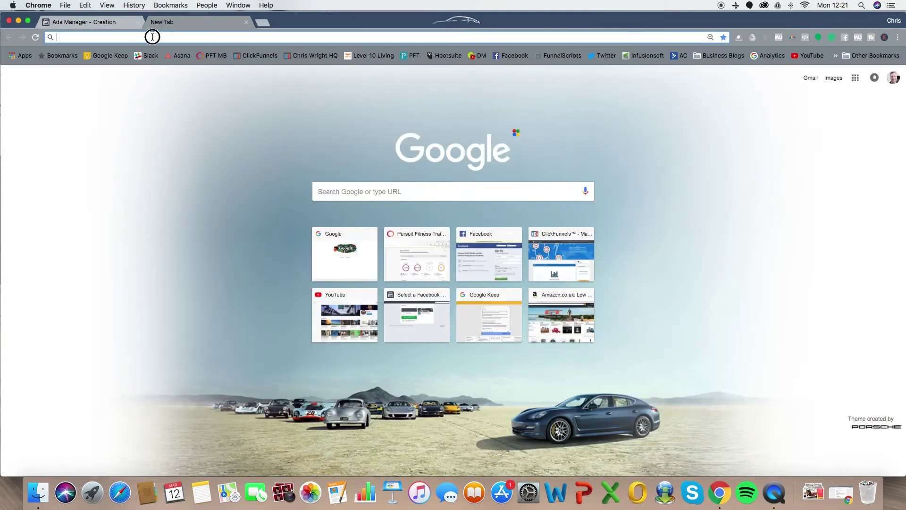
text(canva.com)
key(Return)
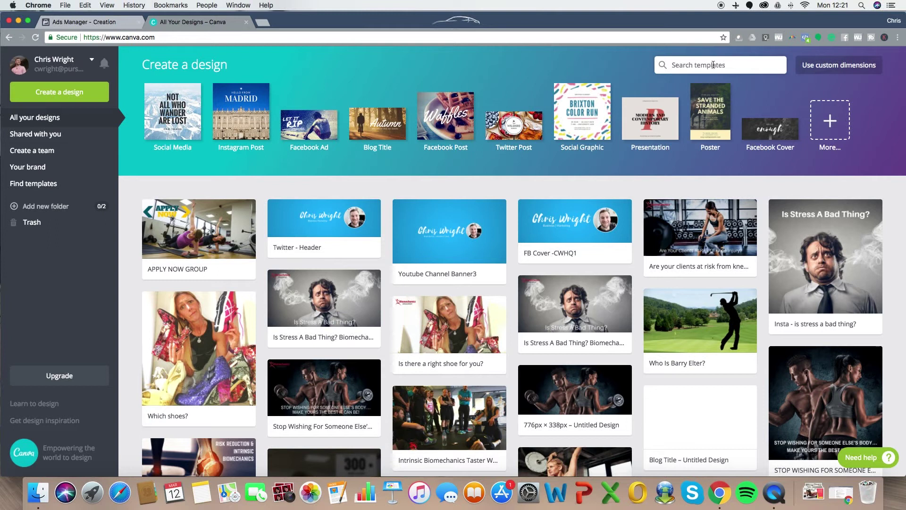
click(804, 115)
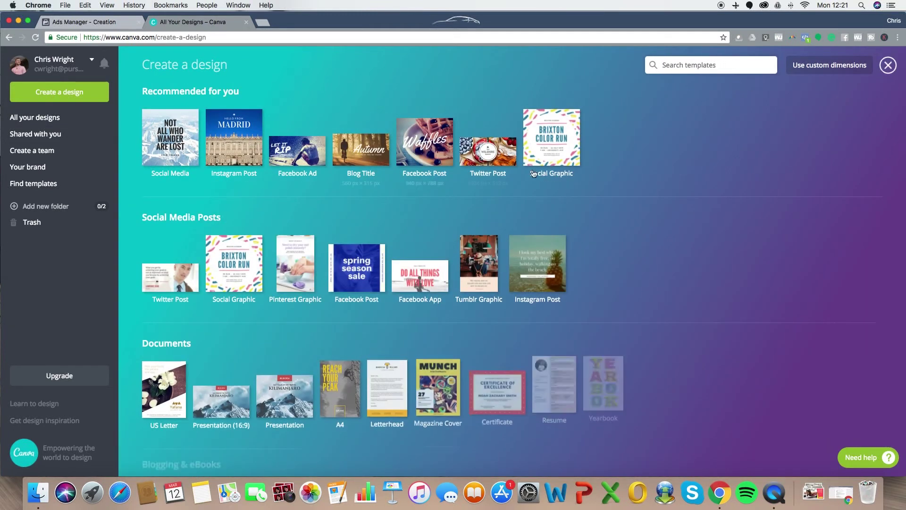
scroll(617, 208, down, 4)
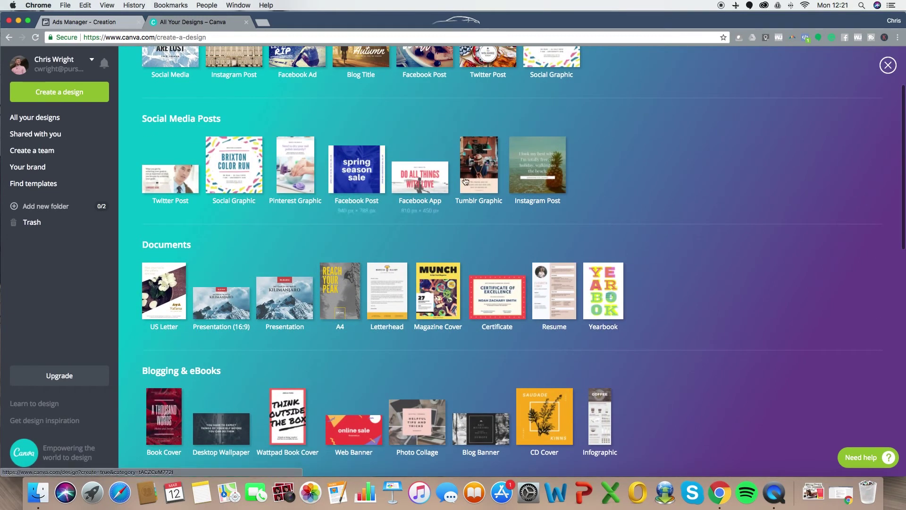
scroll(654, 187, down, 5)
scroll(654, 187, down, 9)
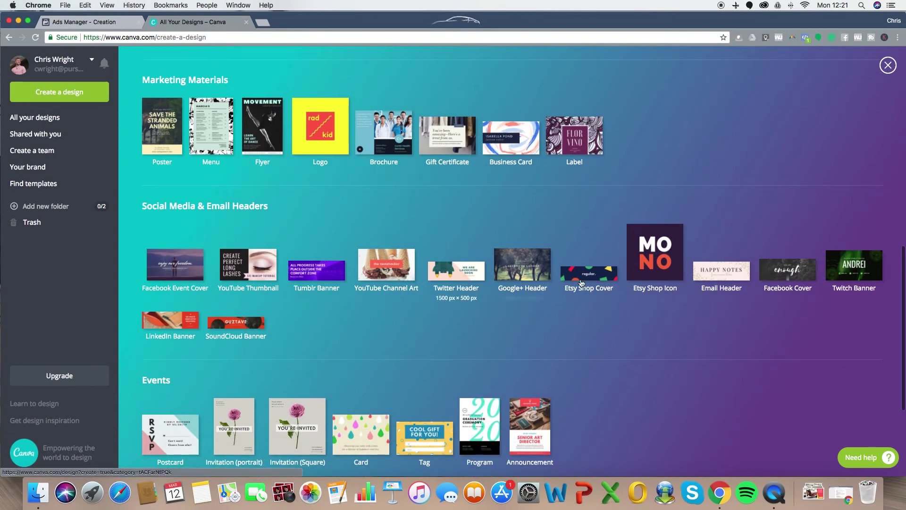
scroll(328, 289, down, 6)
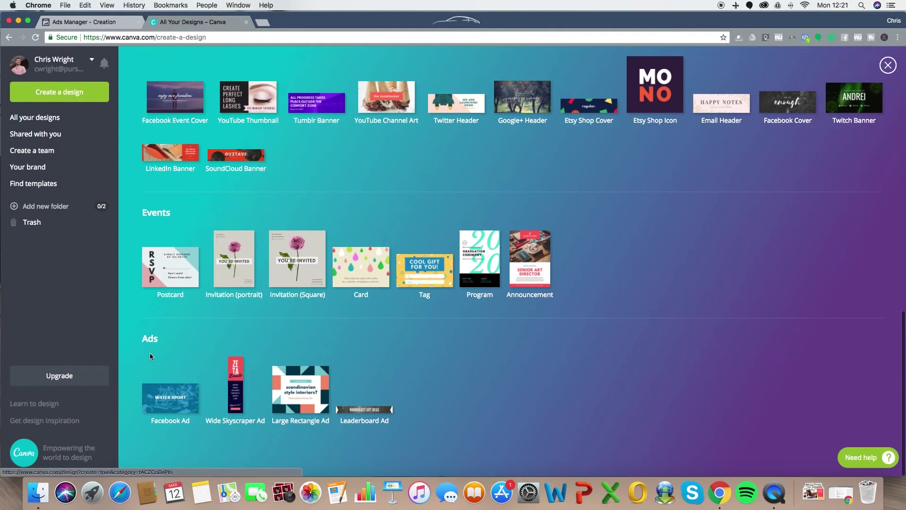
click(167, 403)
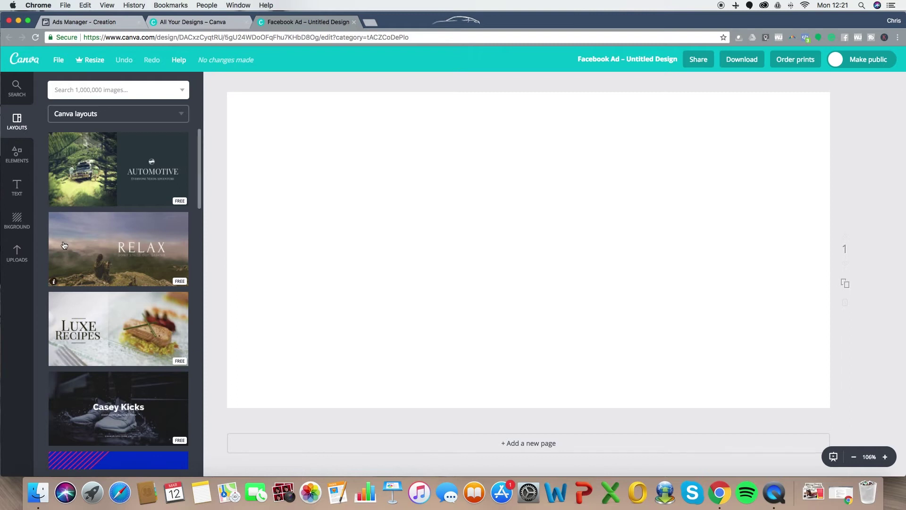
Step: Apply the RELAX layout to the design, replace its heading with "GET FIT" and widen the text box to fit one line
click(105, 248)
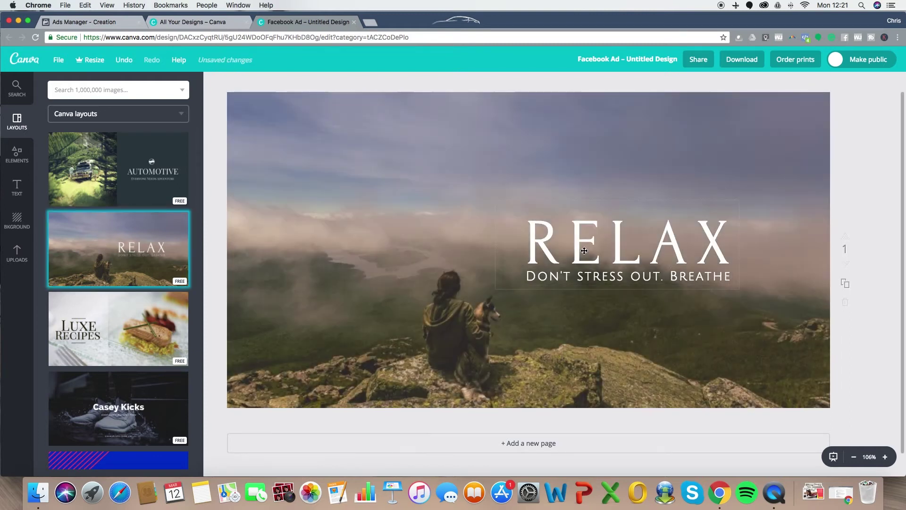
double_click(496, 243)
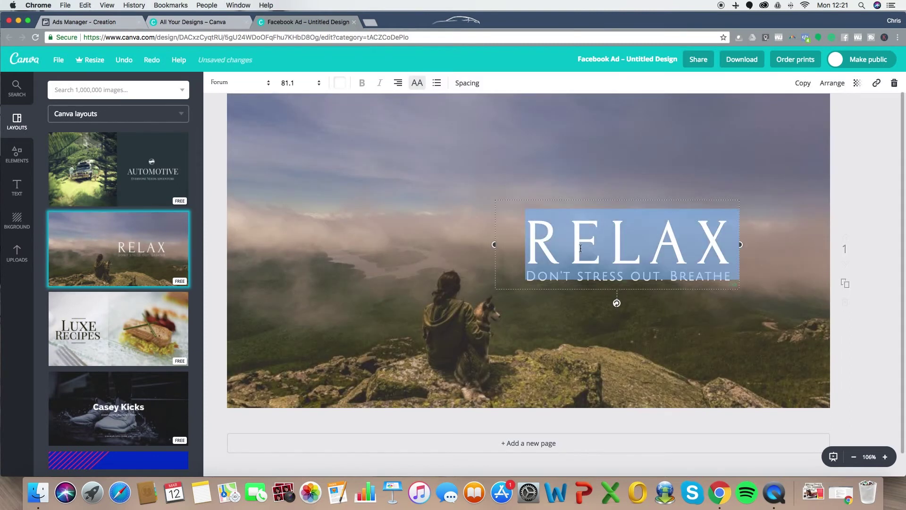
text(GET FIT)
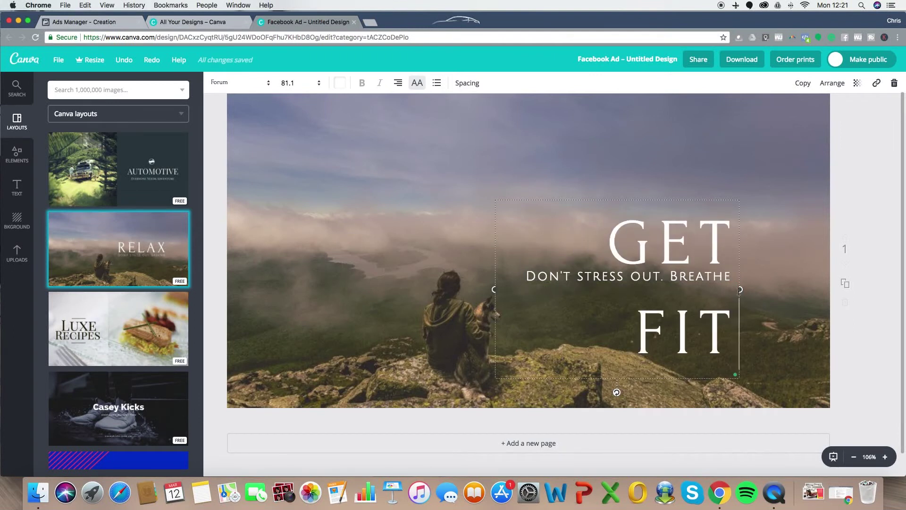
drag(743, 290, 769, 291)
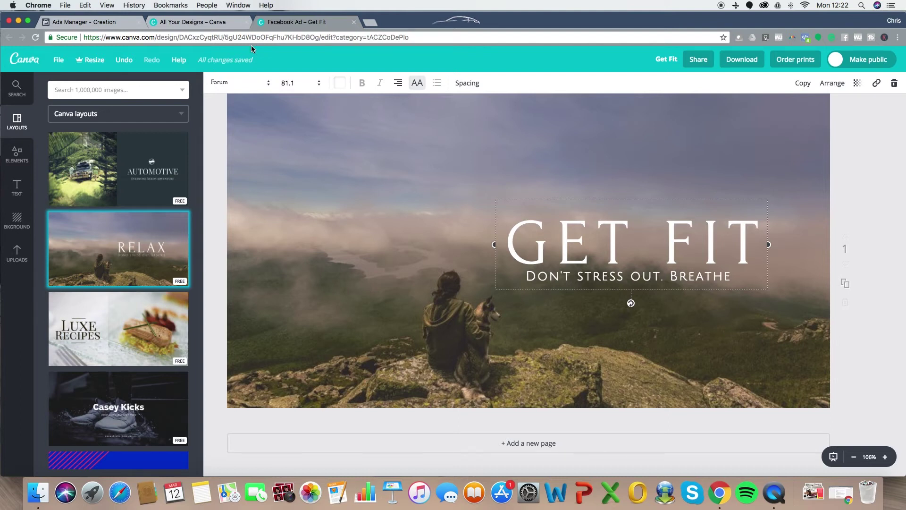
Step: Close both Canva tabs and return to the ad's links and preview sections in Ads Manager
click(182, 24)
click(102, 24)
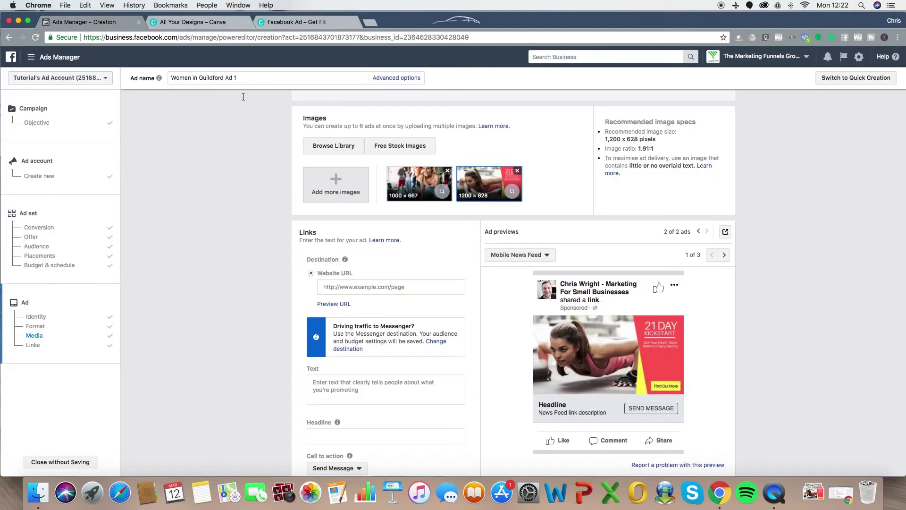
click(352, 23)
click(354, 23)
click(246, 22)
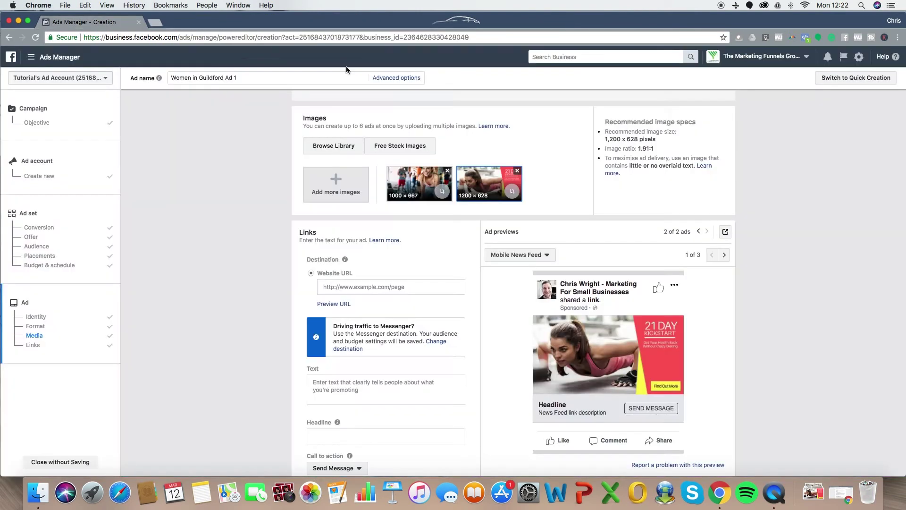
scroll(746, 254, down, 2)
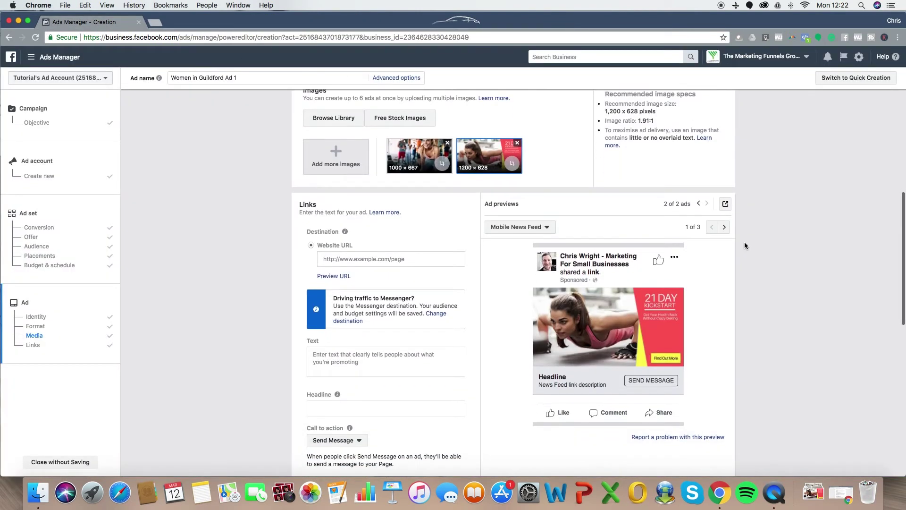
Step: Examine the website URL destination field and its suggested addresses in the ad's links section
scroll(473, 230, down, 2)
scroll(473, 224, down, 3)
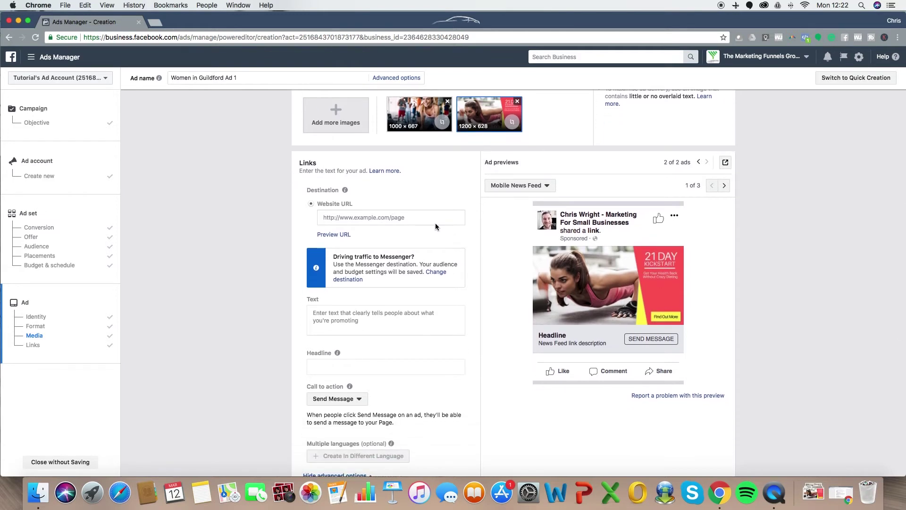
click(407, 217)
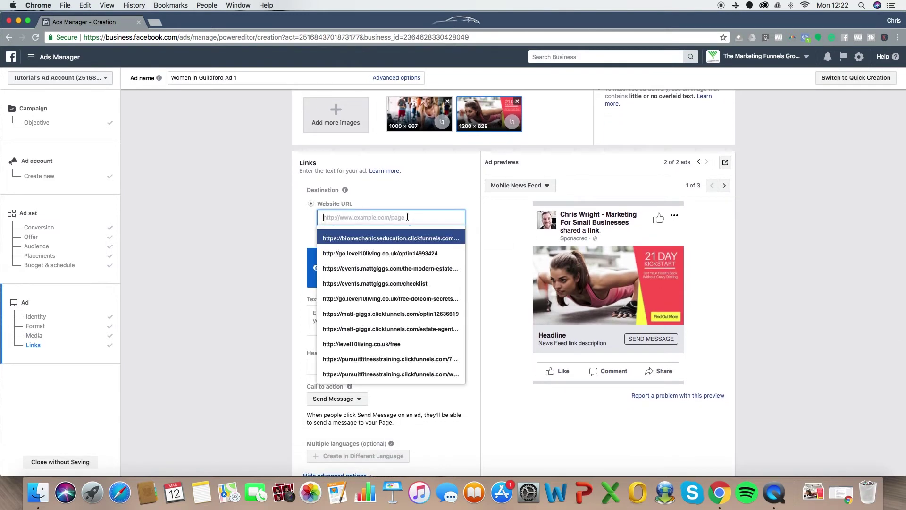
click(248, 214)
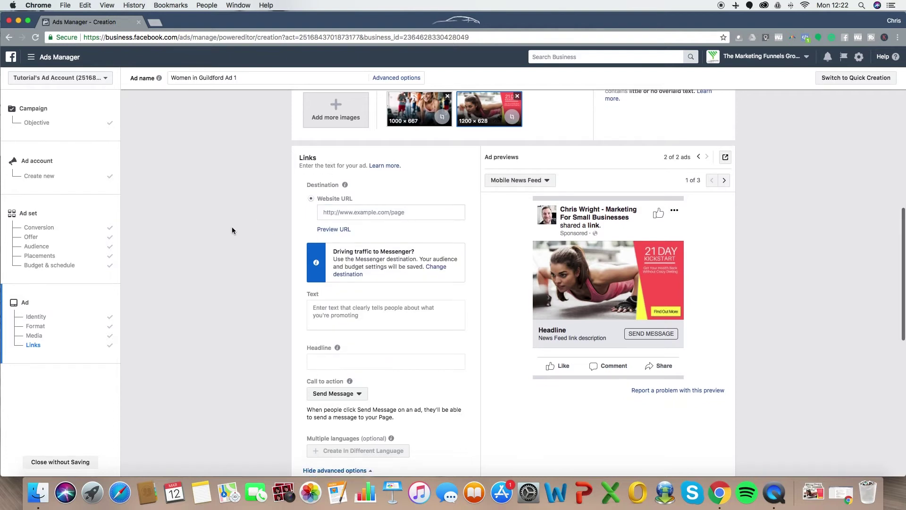
scroll(232, 228, down, 2)
click(360, 184)
click(264, 190)
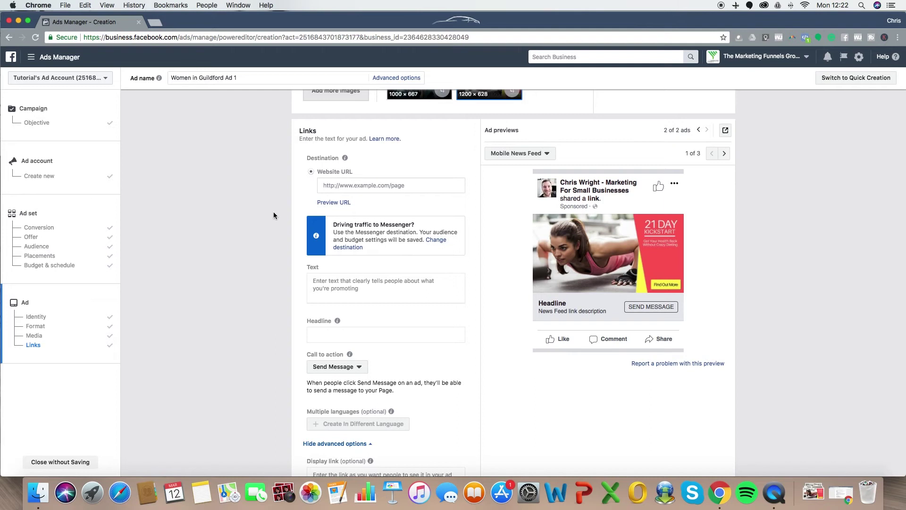
scroll(302, 217, down, 2)
Step: Set the ad's headline to "FREE Sports Massage in Guildford"
click(331, 237)
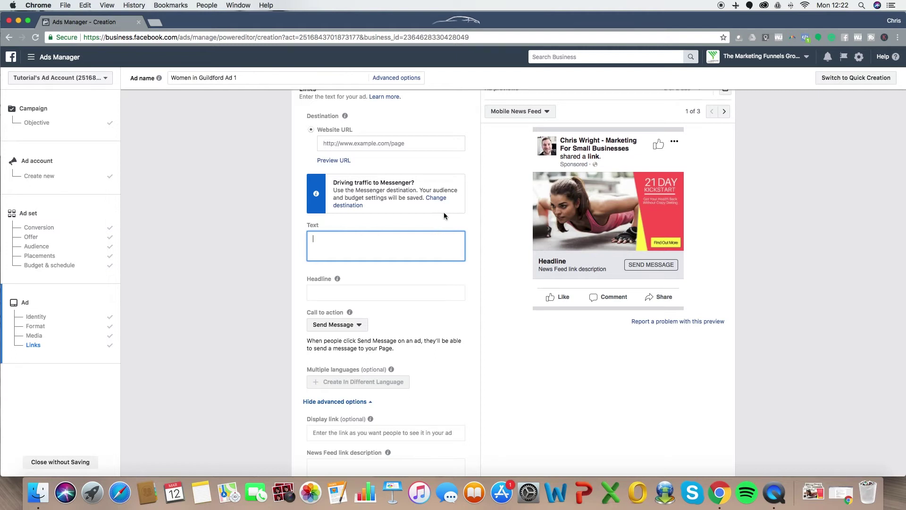
scroll(444, 216, up, 1)
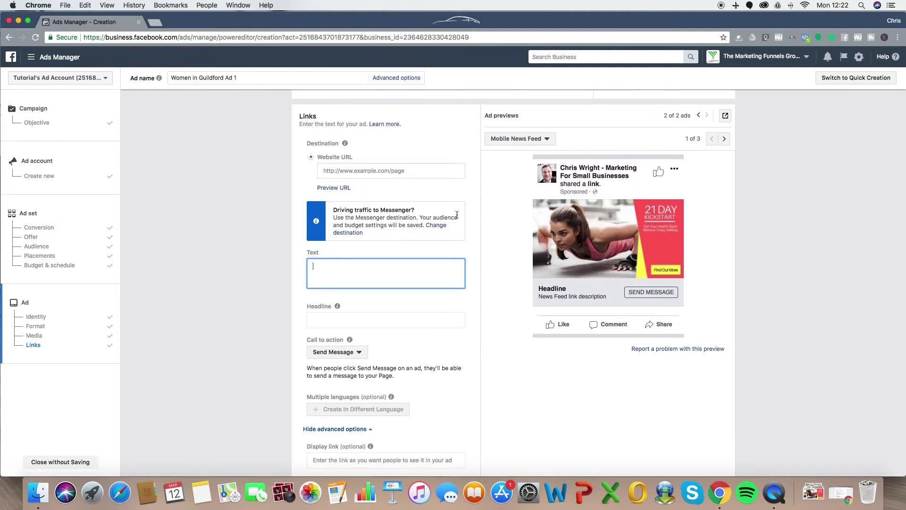
click(341, 318)
text(F)
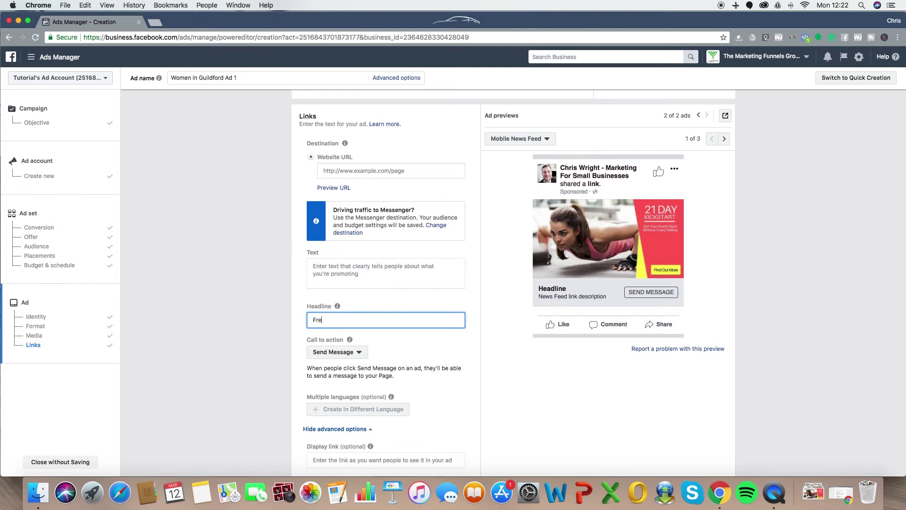
text(REE Sports Massage in Guildford)
click(230, 275)
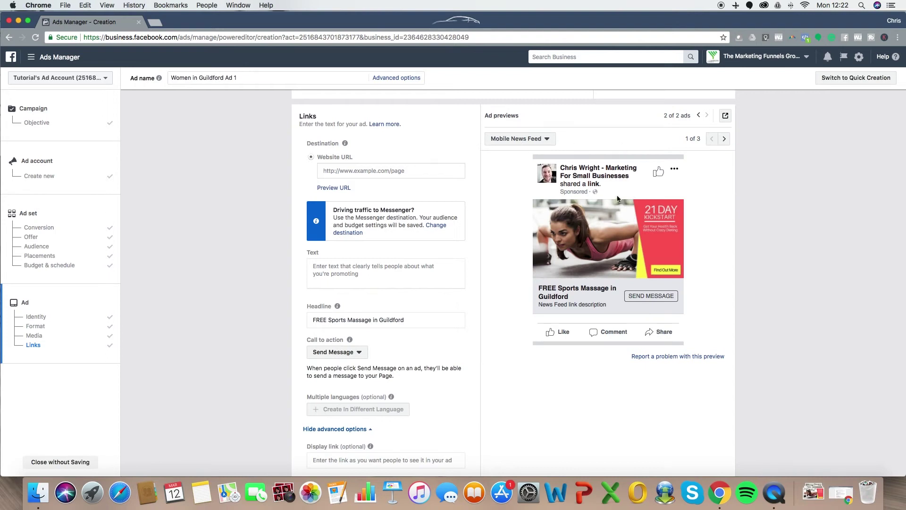
Step: Check the ad preview as Desktop News Feed and return it to Mobile News Feed
click(533, 139)
click(550, 211)
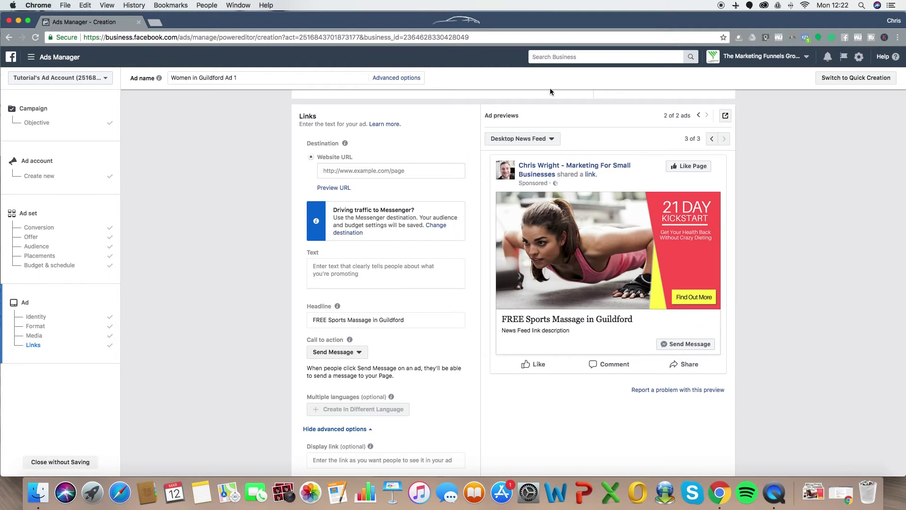
click(546, 139)
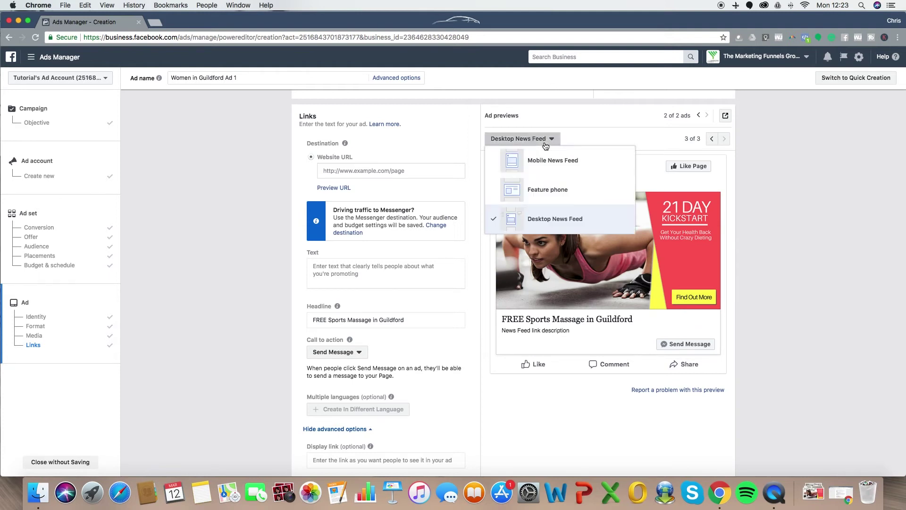
click(543, 163)
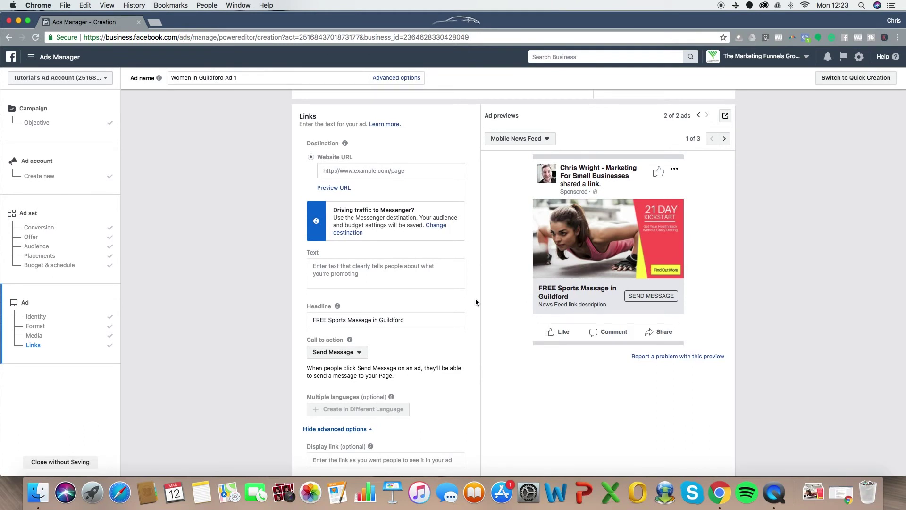
Step: Write "Free Sports massage for Guildford residents" as the first line of the ad text
click(354, 272)
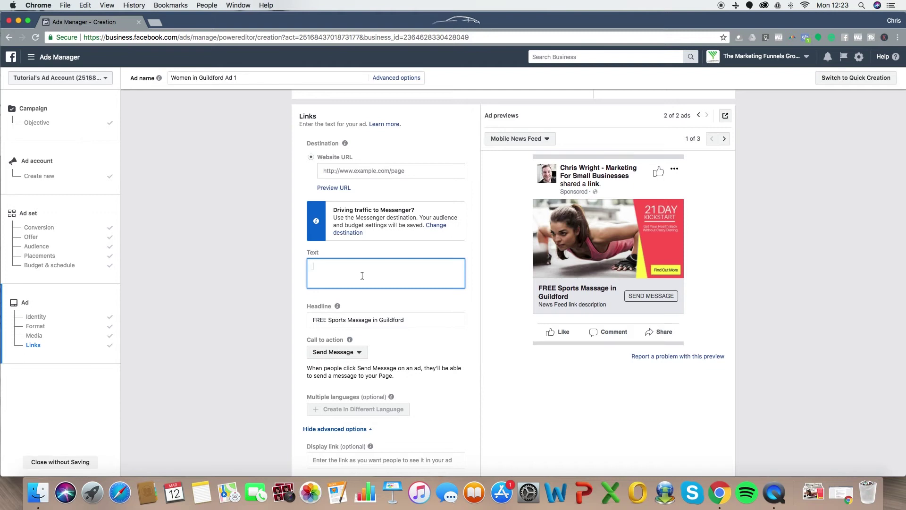
text(Sports massage)
key(super+a)
key(Left)
text(D)
key(BackSpace)
key(super+a)
key(BackSpace)
text(FRee Spo)
key(super+a)
text(Free Sports massage for Guil)
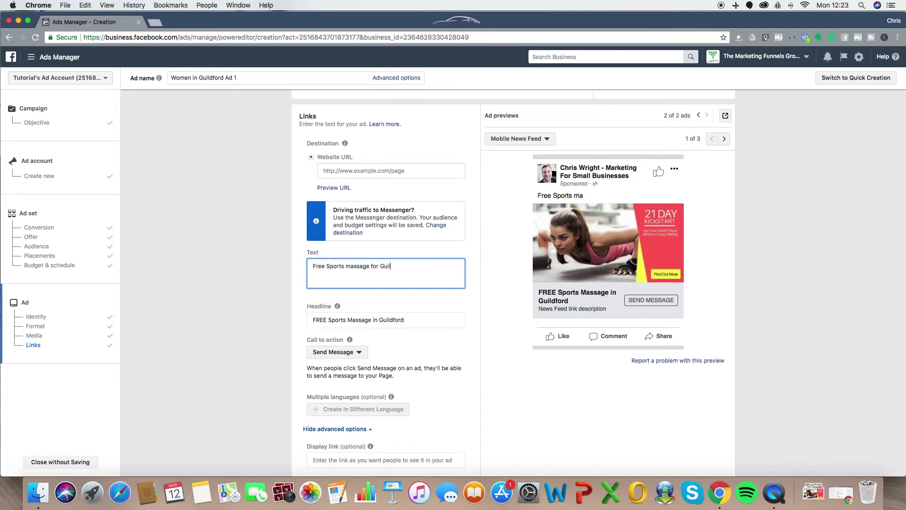
text(dford residents.)
key(Return)
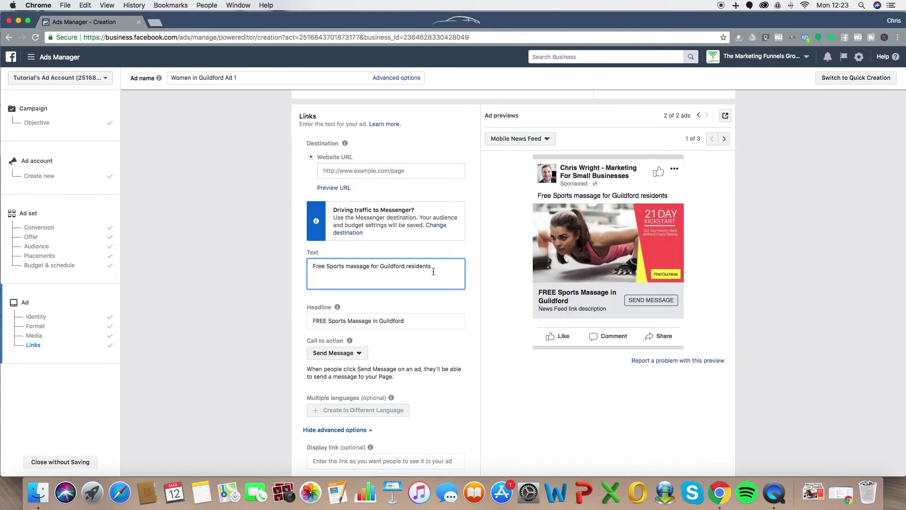
Step: Add the line "Fed up of aches and pains when running?" to the ad text, correcting its typing errors
text(up of runing)
key(BackSpace)
key(BackSpace)
key(BackSpace)
key(BackSpace)
key(BackSpace)
key(BackSpace)
text(ahces )
text(and pains when runn)
text(ing)
click(349, 281)
key(BackSpace)
key(BackSpace)
text(ch)
key(shift+Down)
key(Right)
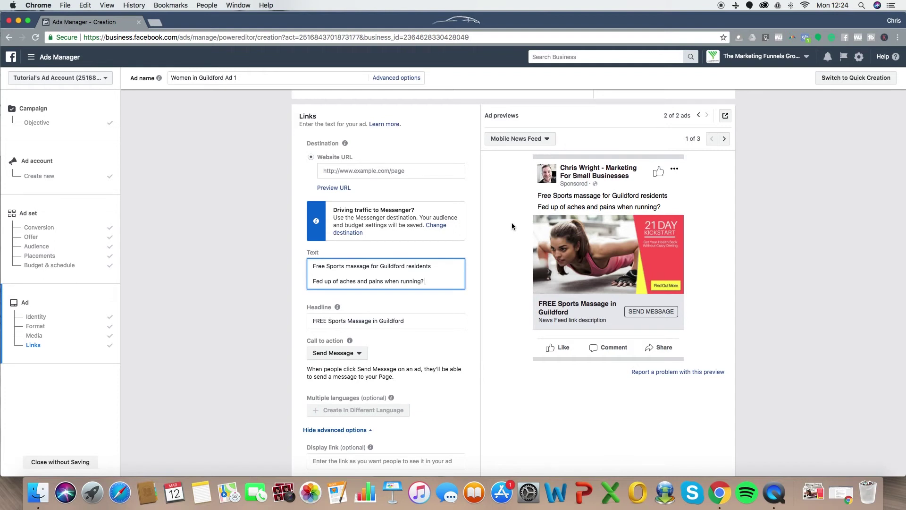
Step: Try the No button option as the ad's call to action
scroll(409, 334, down, 1)
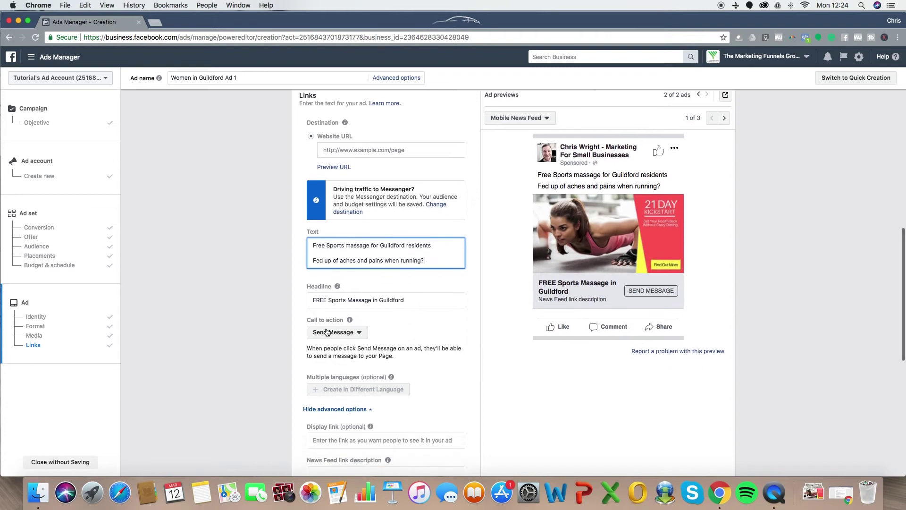
click(356, 336)
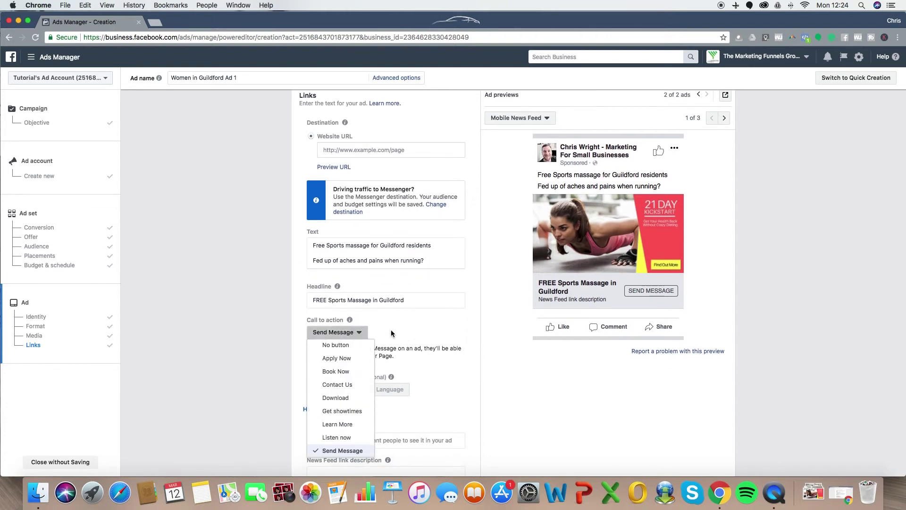
click(336, 348)
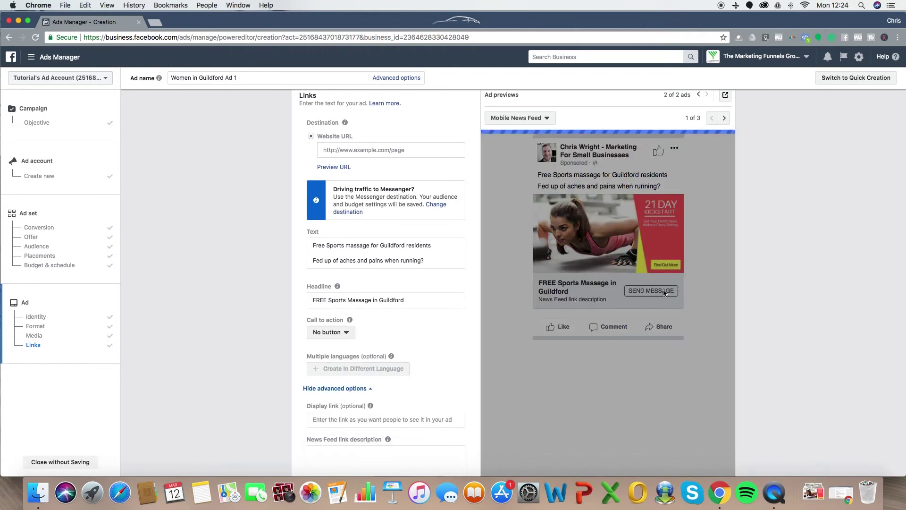
Step: Review the available call-to-action options and set the ad's call to action to Book Now
click(336, 332)
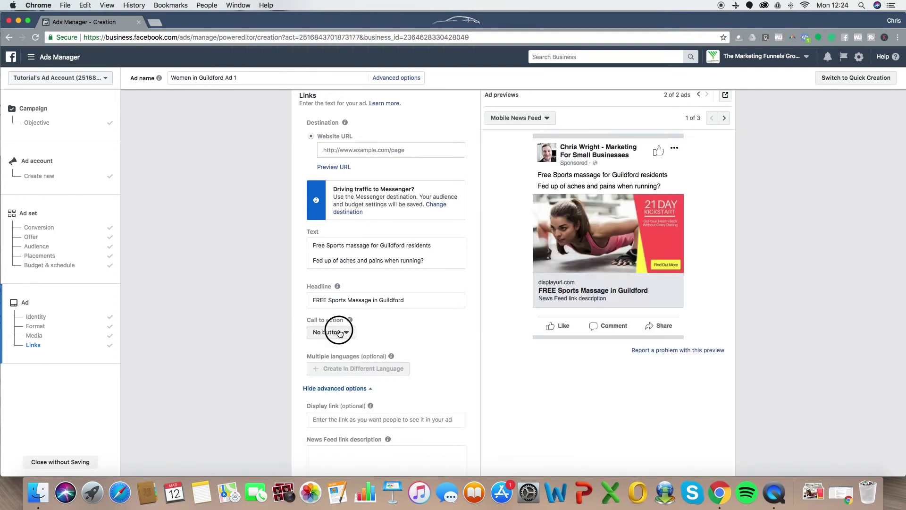
scroll(342, 373, down, 2)
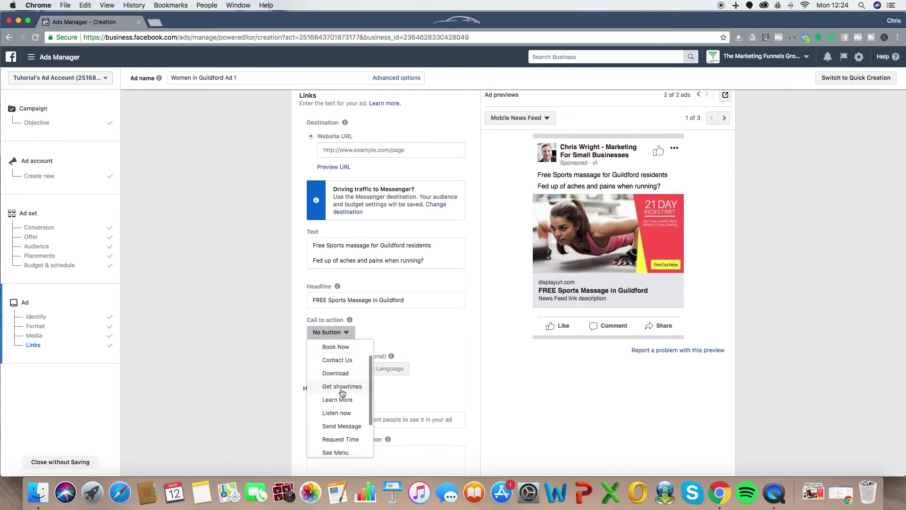
scroll(338, 416, down, 2)
scroll(335, 417, down, 2)
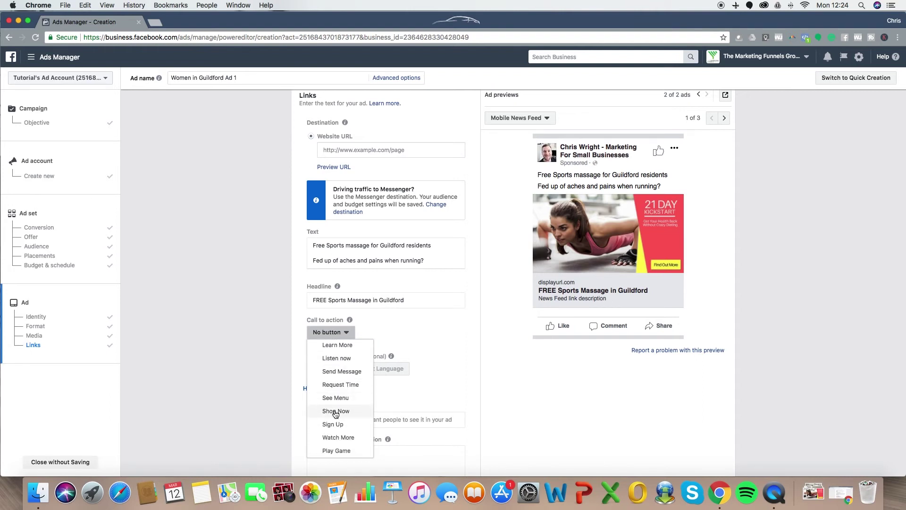
scroll(343, 411, up, 5)
scroll(345, 410, up, 1)
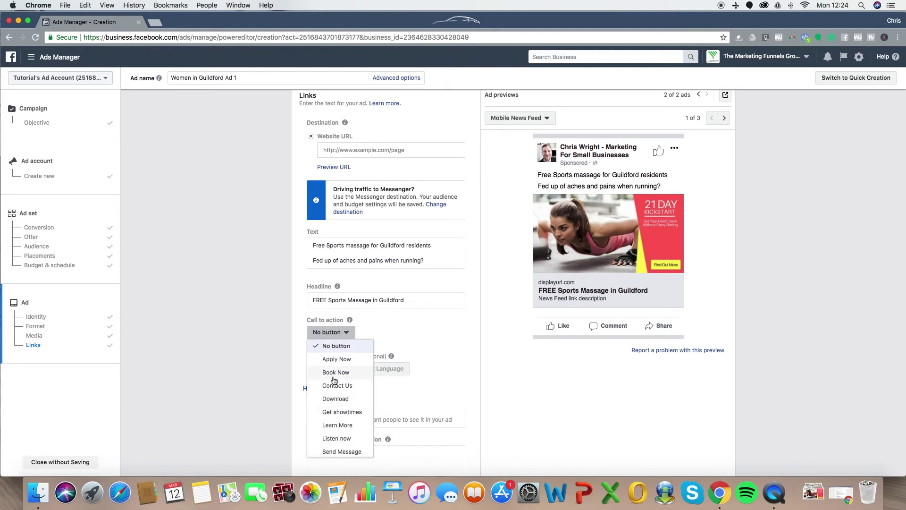
click(335, 374)
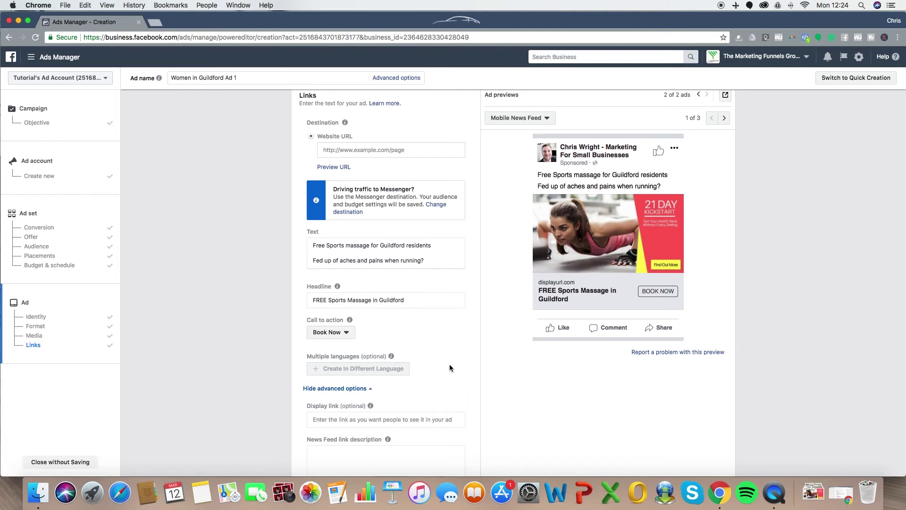
click(342, 337)
click(467, 327)
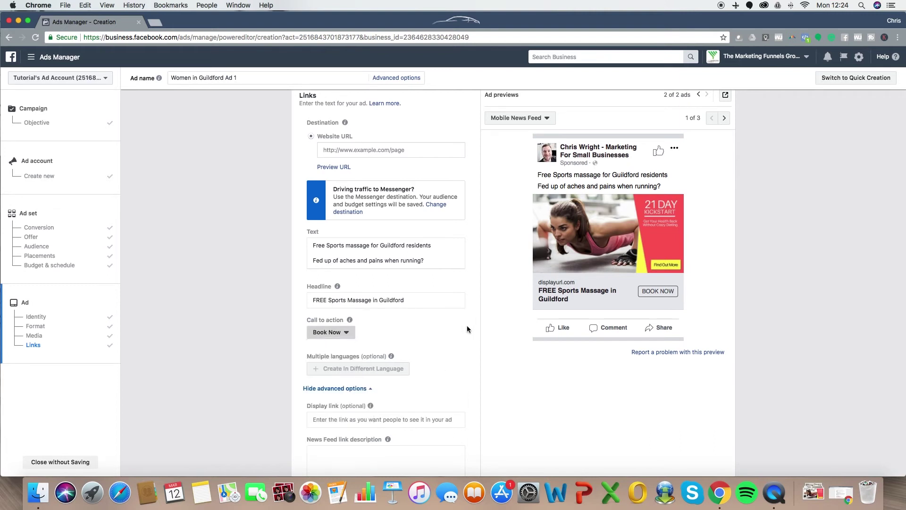
Step: Switch the ad preview to Desktop News Feed to see where the link description appears
scroll(453, 329, down, 3)
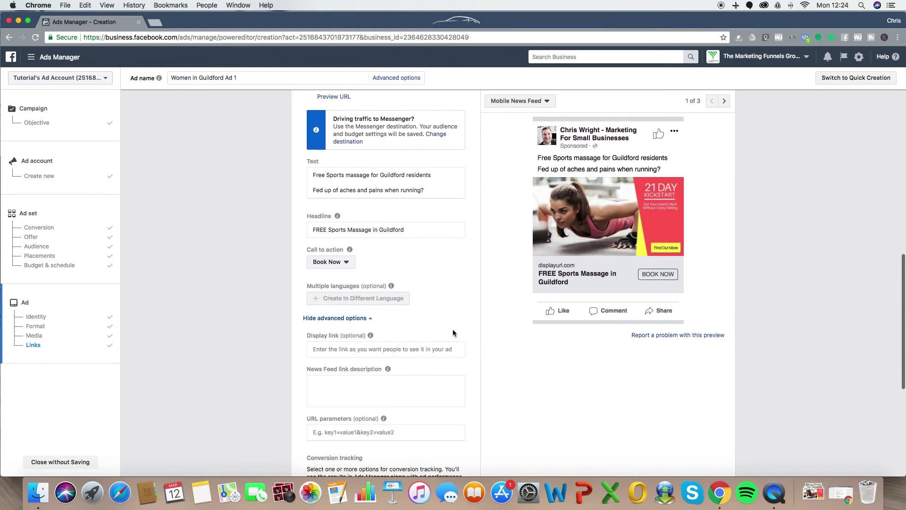
click(317, 370)
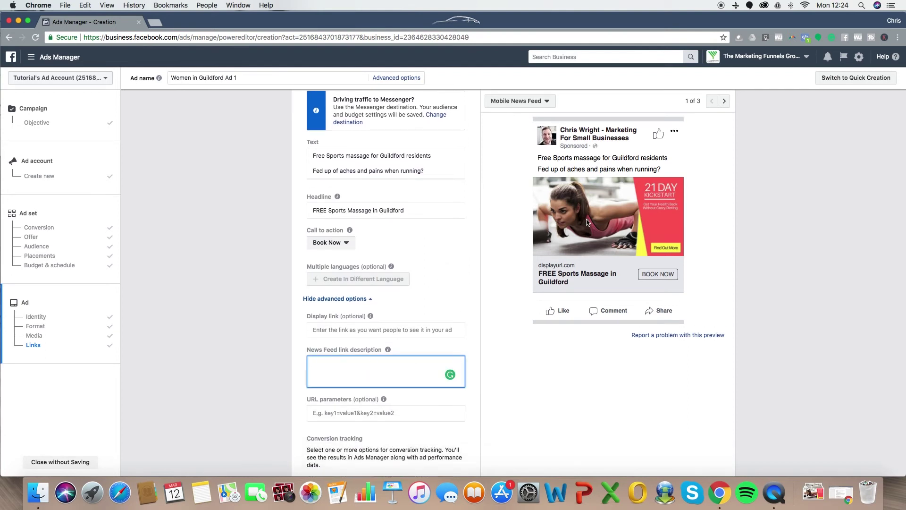
scroll(516, 227, up, 2)
click(533, 100)
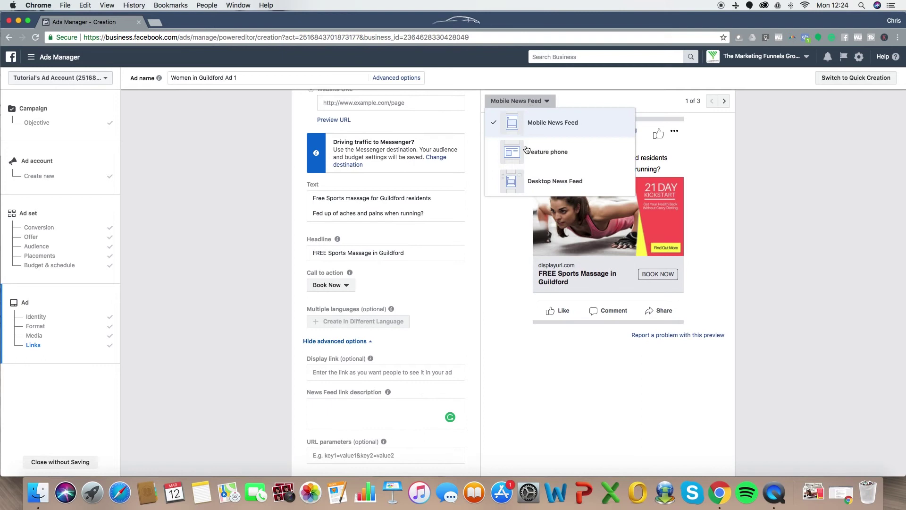
click(542, 179)
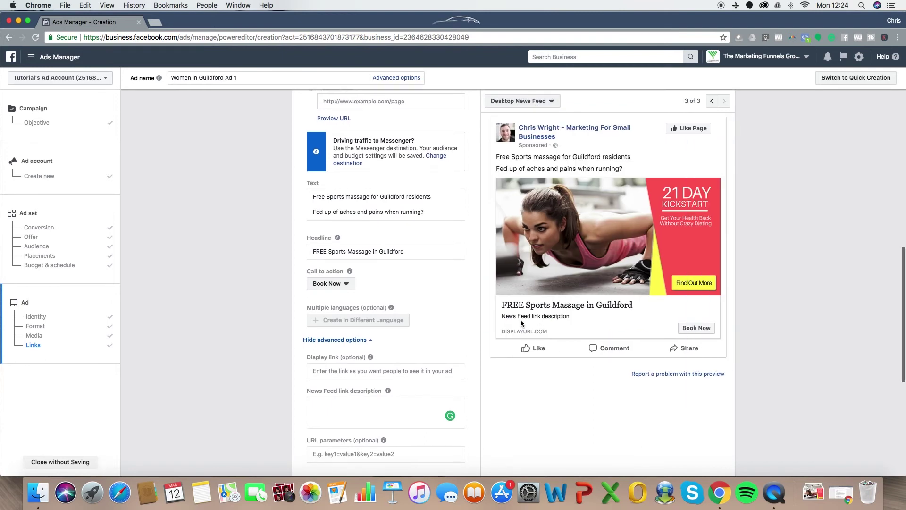
Step: Set the News Feed link description to "We are offering free sports massages to runners in Guildford. Claim yours now, just click here."
click(343, 405)
text(We are offering)
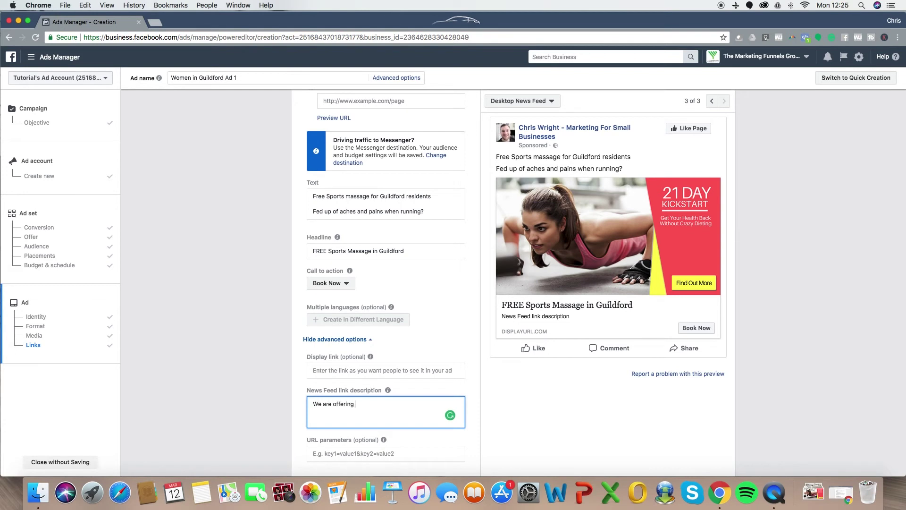
text( free sports )
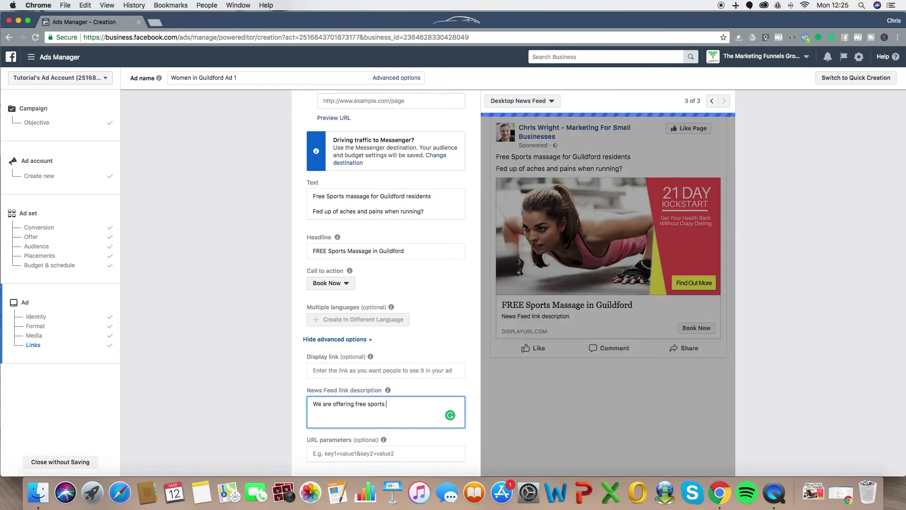
text(masssages to run)
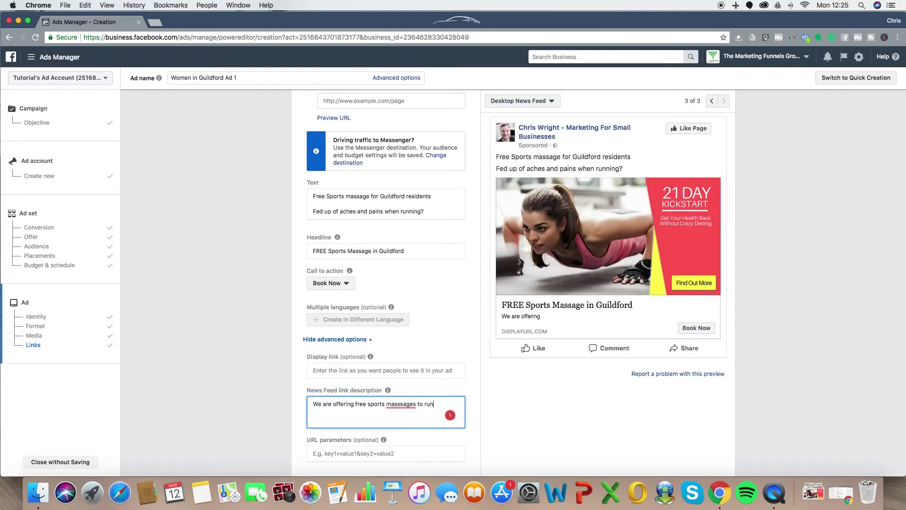
text(ners in Guildford.)
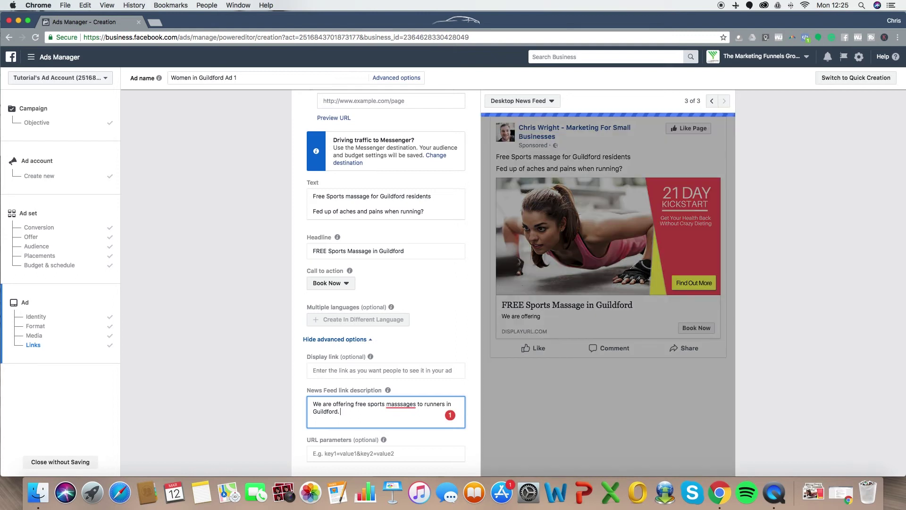
click(401, 405)
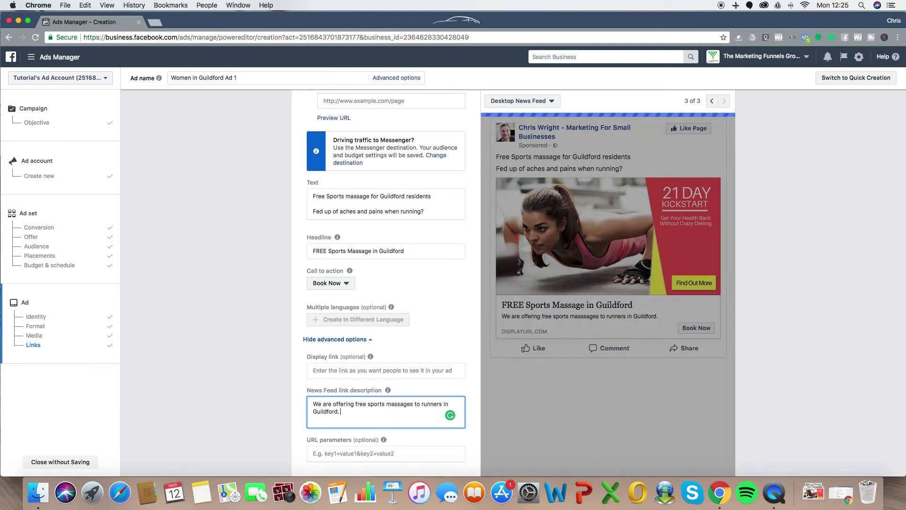
text(Claim you)
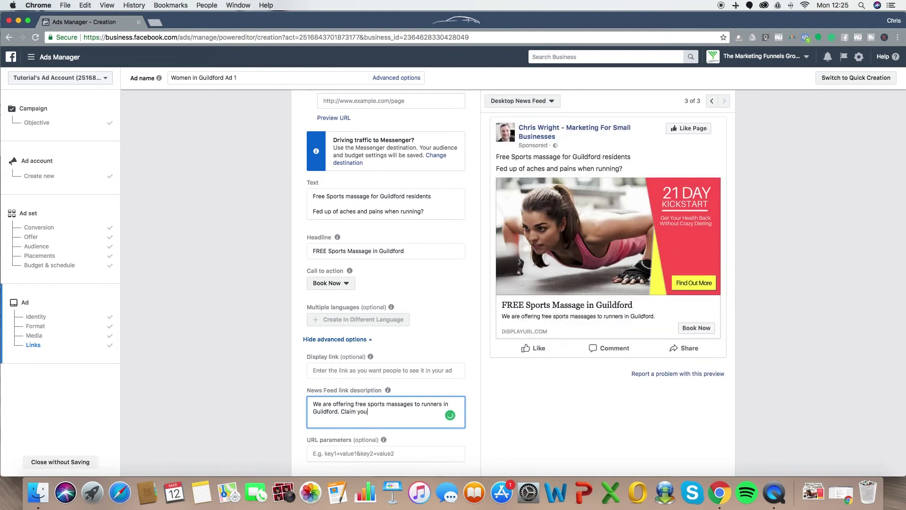
text(rs now, just click here.)
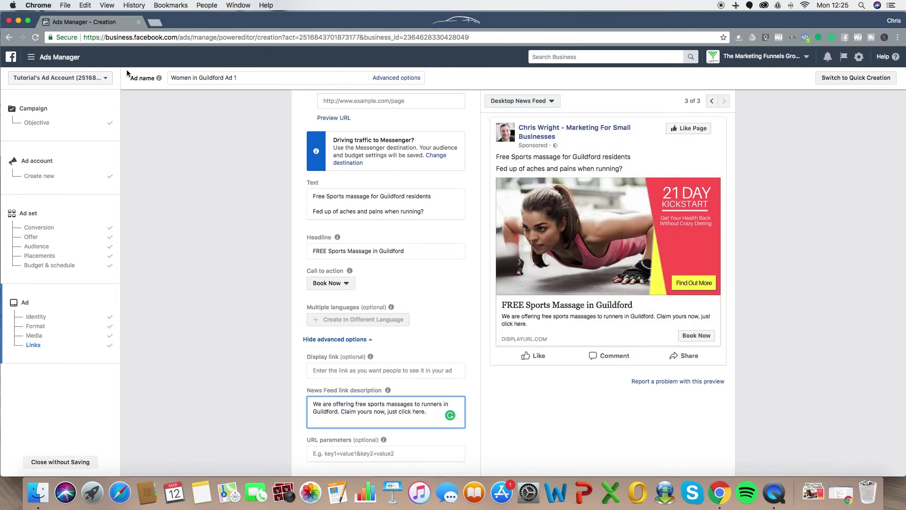
Step: Open the Facebook emoji list at emojipedia.org/facebook/ in a new browser tab
click(154, 22)
text(emojipedia.org/facebook/)
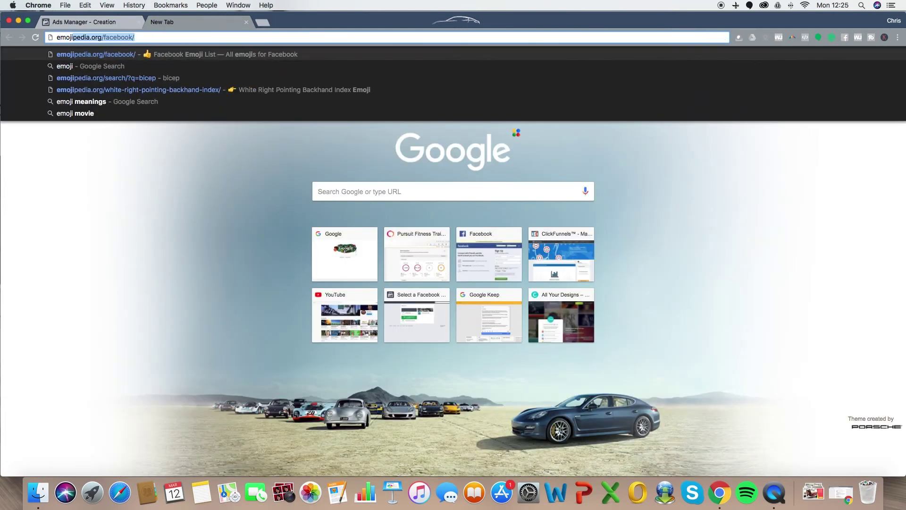
key(Right)
key(Return)
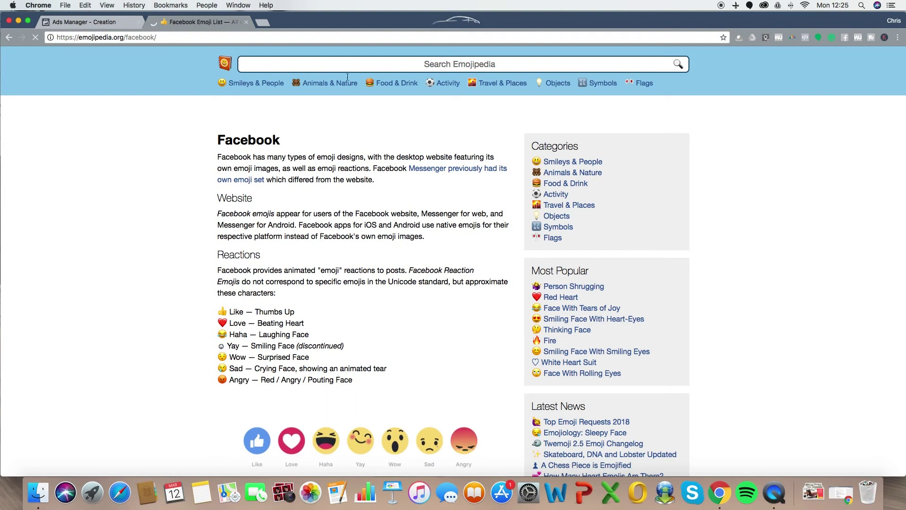
Step: Search Emojipedia for "running" and add the Woman Running emoji after "Fed up of aches and pains when running?" in the ad text
text(running)
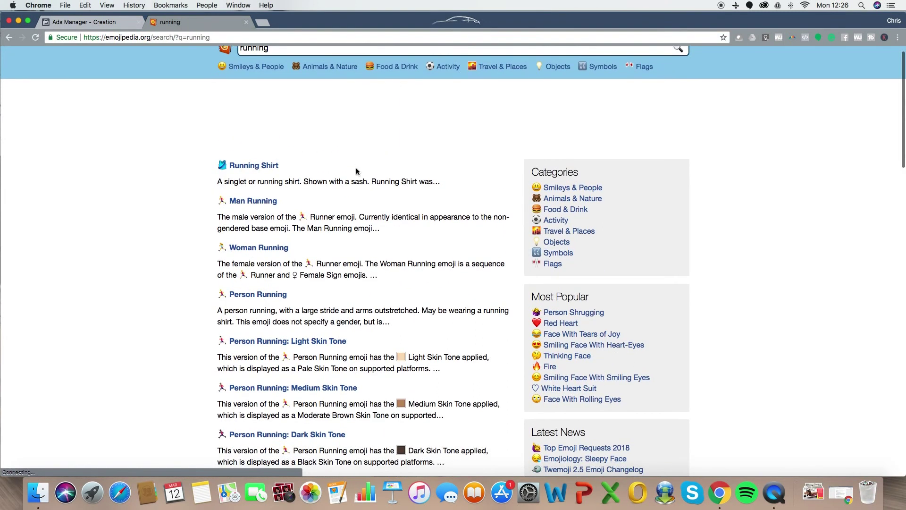
scroll(261, 250, down, 1)
click(263, 249)
click(353, 283)
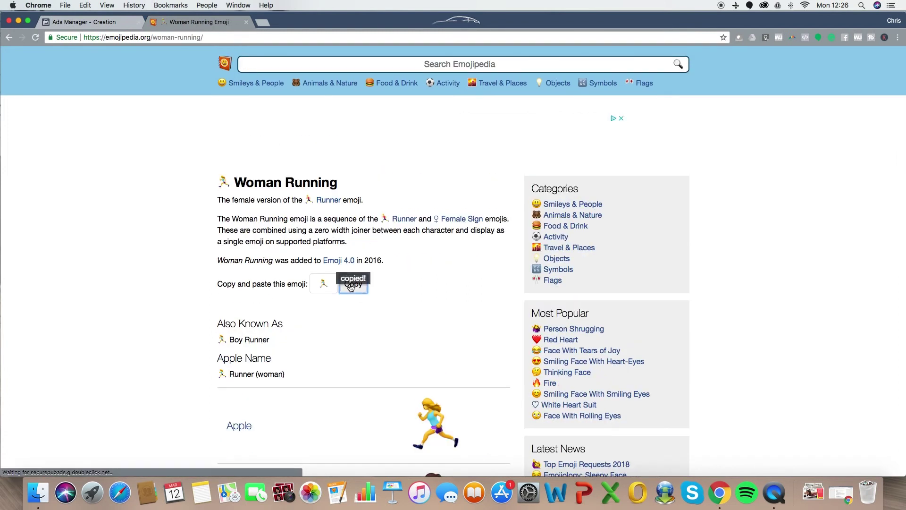
click(98, 23)
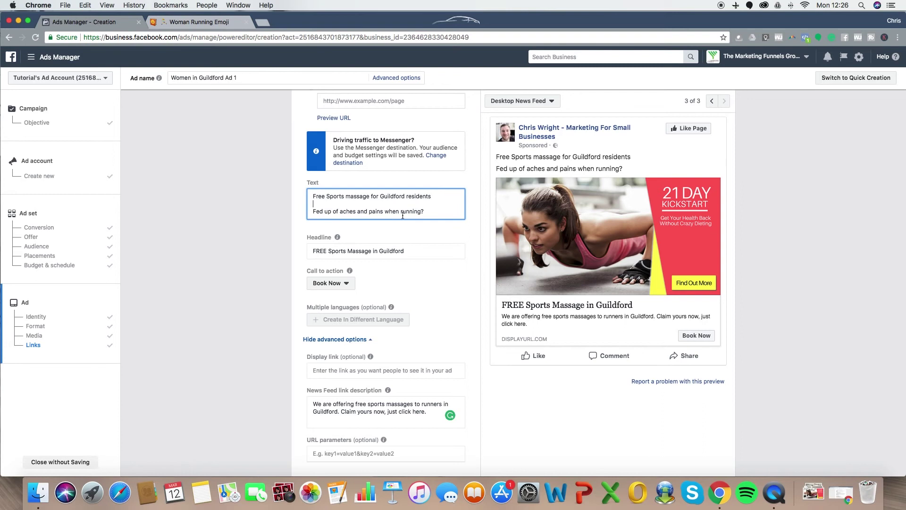
key(super+v)
Step: Search Emojipedia for "trainer" and add the Running Shoe emoji, preceded by a space, to the end of the ad text's first line
click(198, 21)
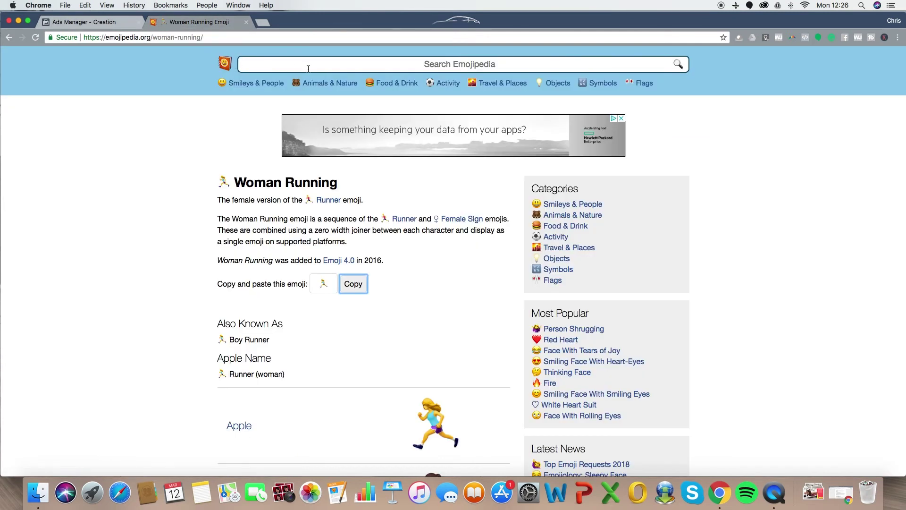
text(trainer)
key(Return)
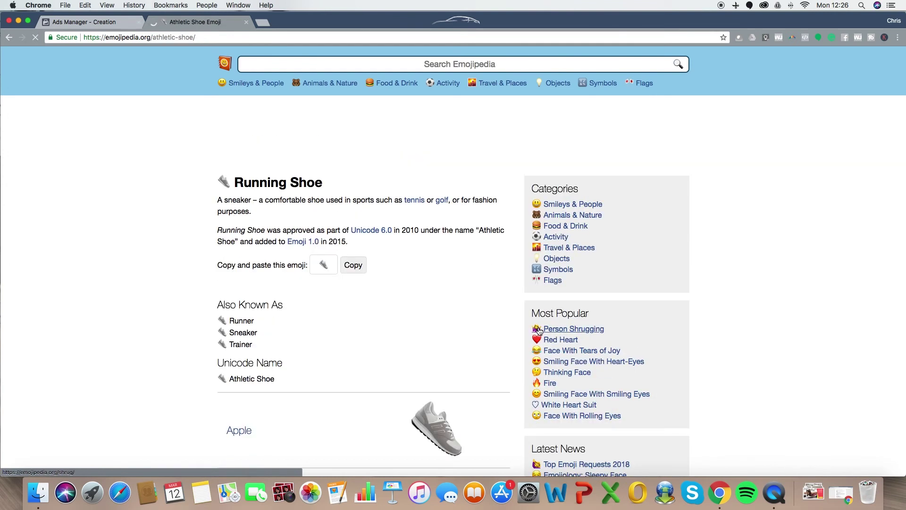
click(354, 266)
click(84, 22)
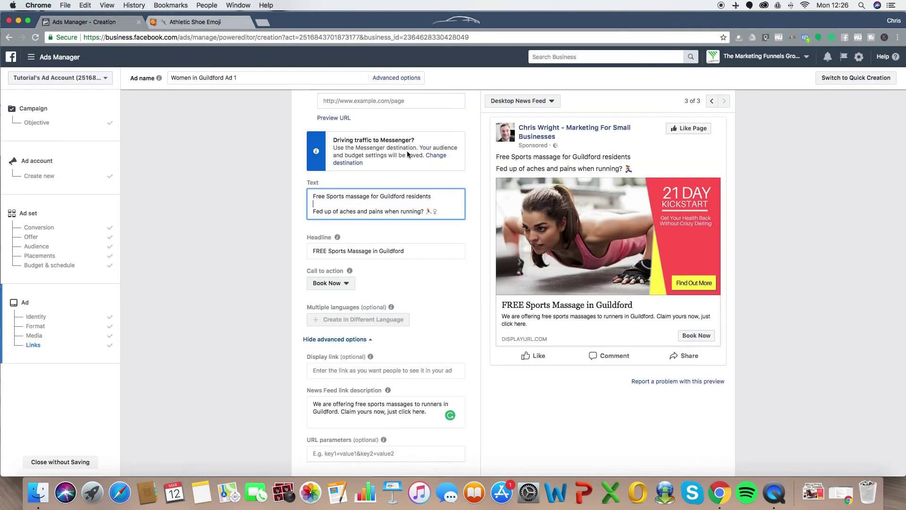
click(440, 202)
key(super+v)
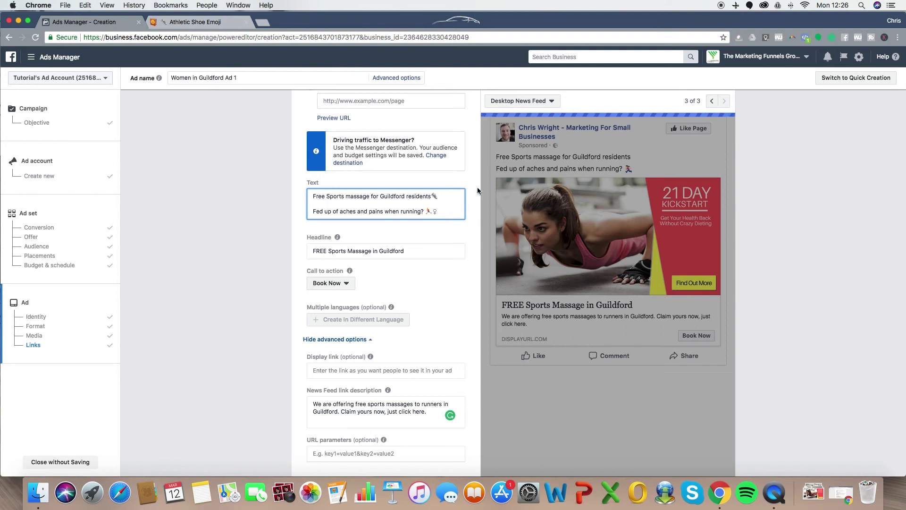
click(433, 196)
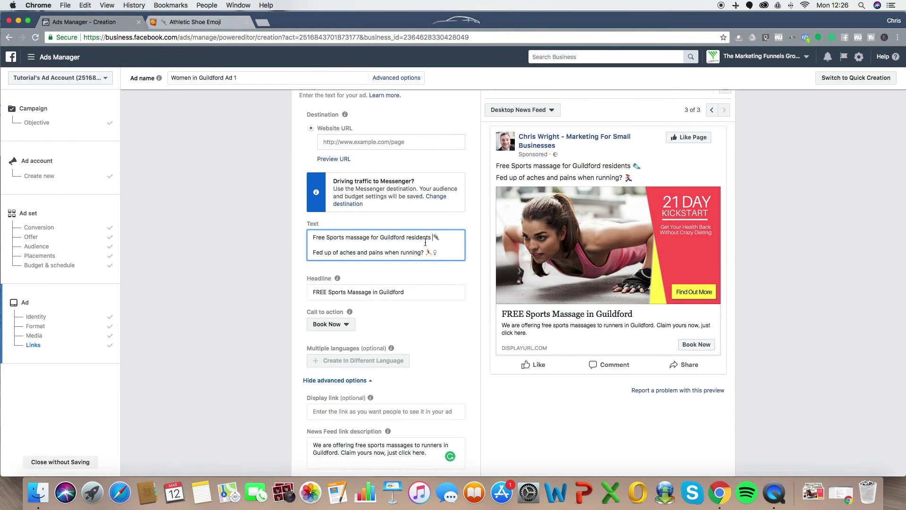
Step: Reword the ad text's first line to "Free Sports massage for runners in Guildford", keeping the shoe emoji at its end
drag(409, 238, 432, 238)
text(runners)
click(373, 247)
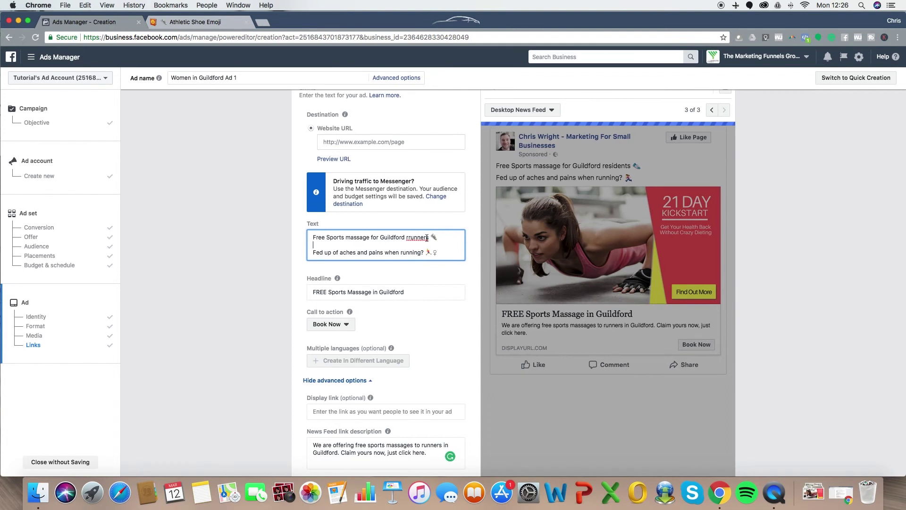
scroll(401, 241, down, 1)
double_click(408, 235)
scroll(408, 237, up, 1)
key(BackSpace)
text(runners in)
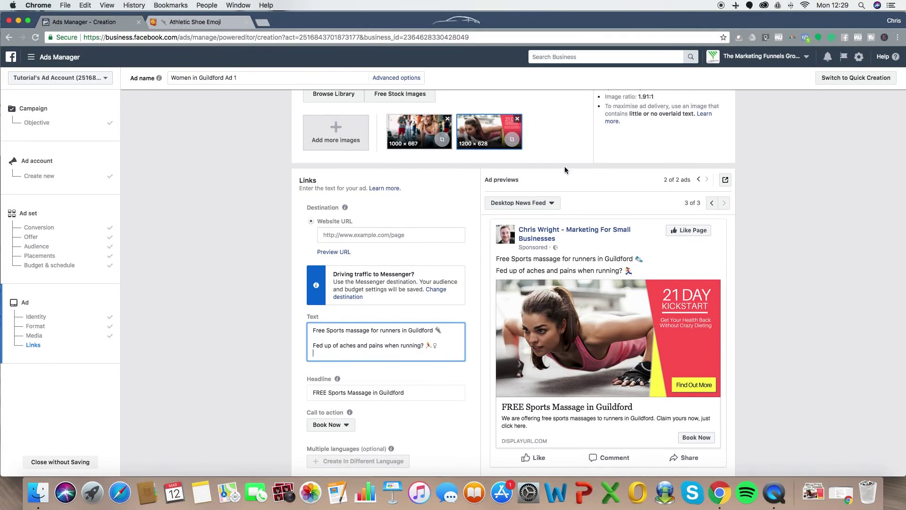
Step: Switch the ad preview to Mobile News Feed and add the closing line "Click Here Now --> (ADD IN LINK HERE)" to the ad text
click(522, 203)
click(543, 225)
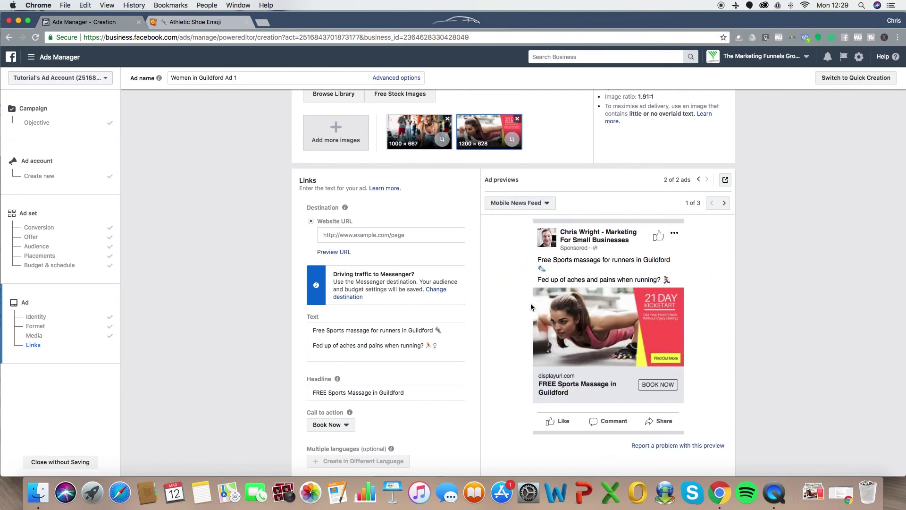
click(336, 355)
key(Return)
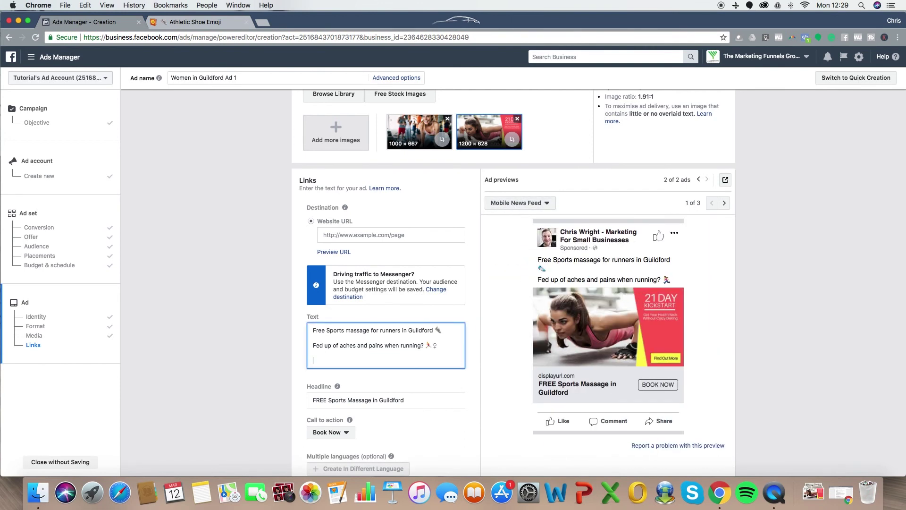
text(Click Link)
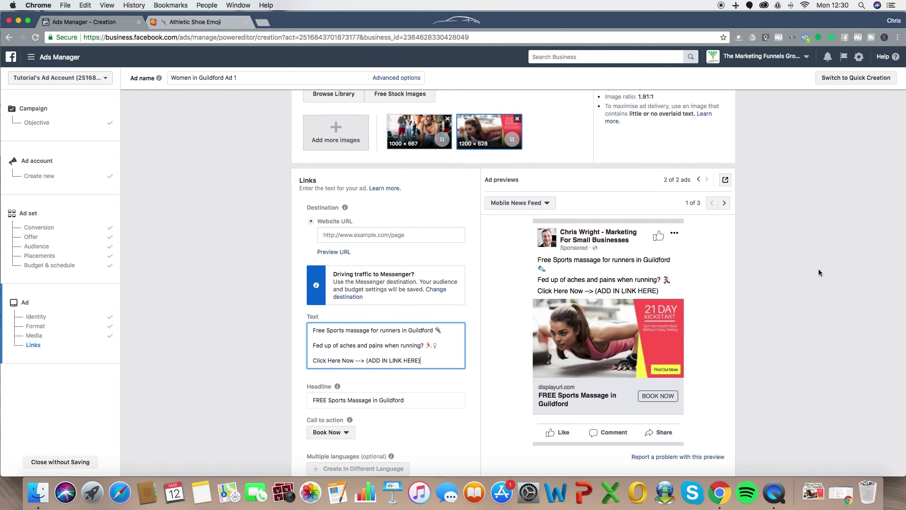
scroll(815, 260, down, 5)
scroll(817, 260, down, 4)
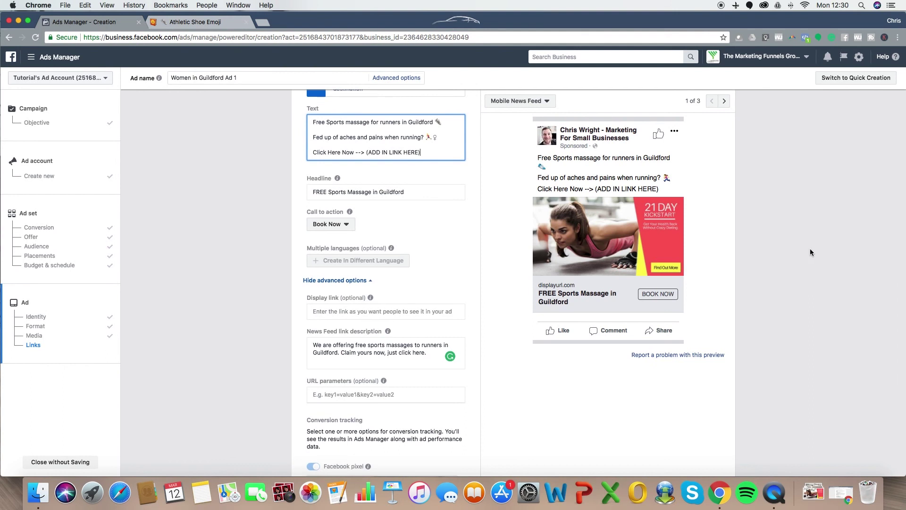
scroll(810, 252, down, 10)
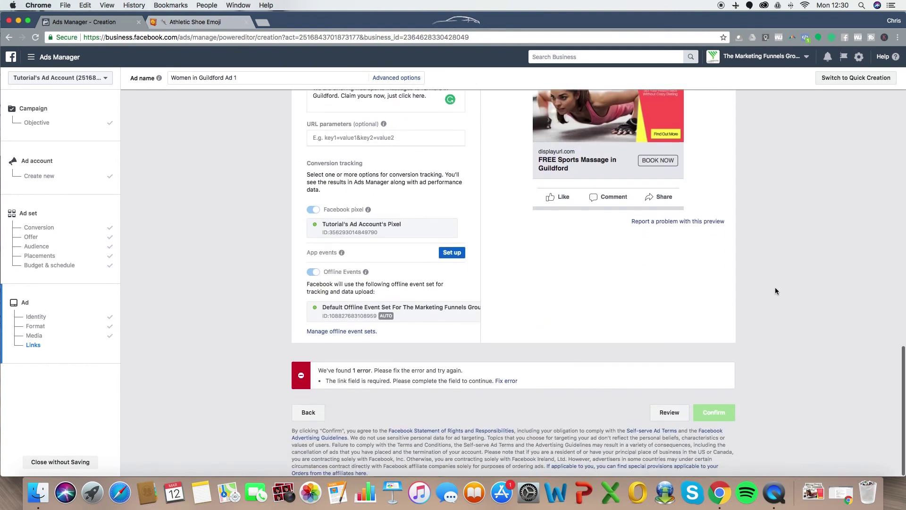
scroll(776, 287, up, 10)
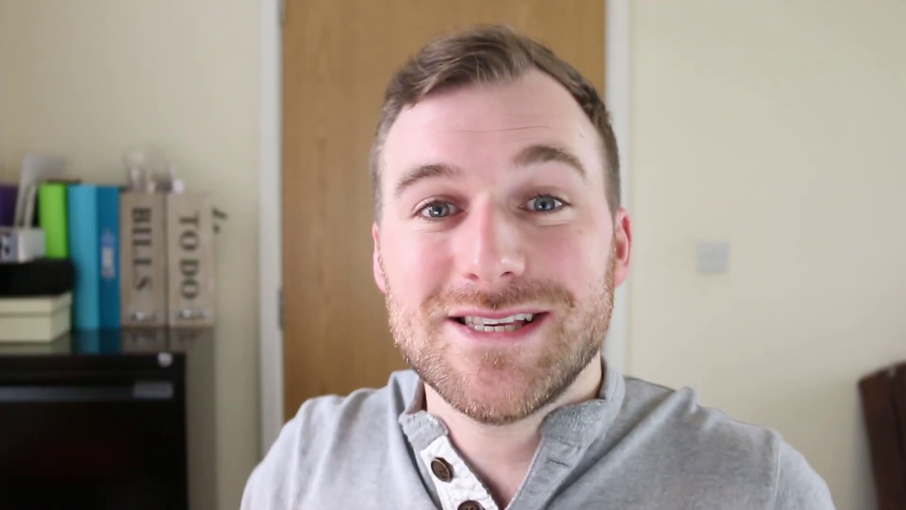